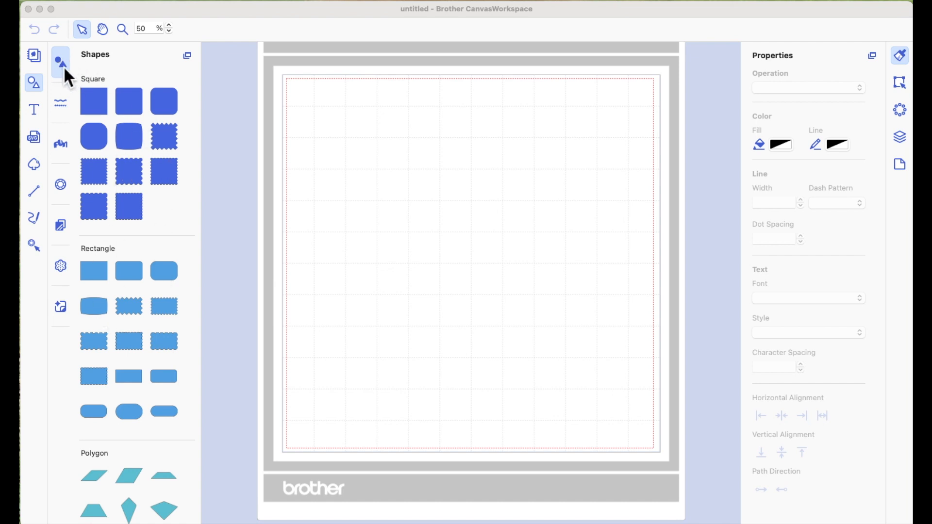
Step: Add a plain ellipse from the basic shapes, rotate it 90° so it stands upright, and move it to the mat's left-centre area
click(34, 85)
click(36, 86)
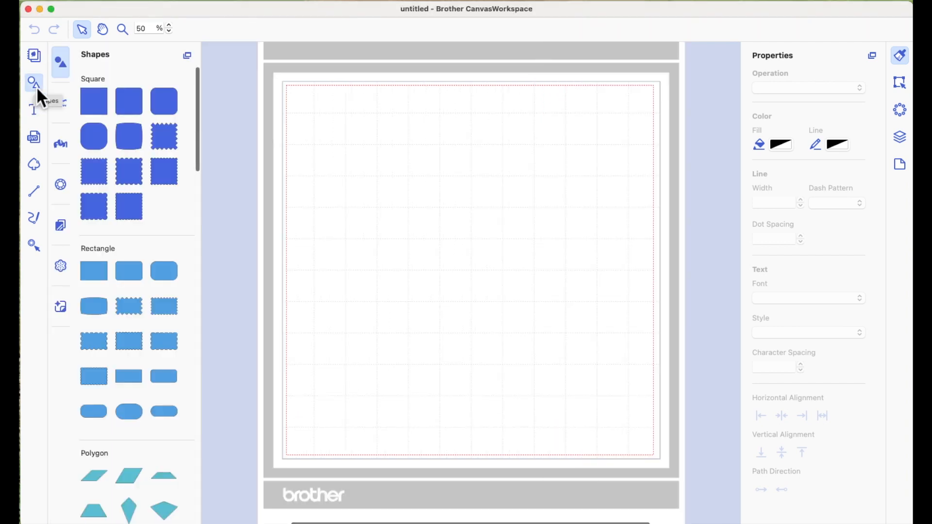
scroll(141, 214, down, 10)
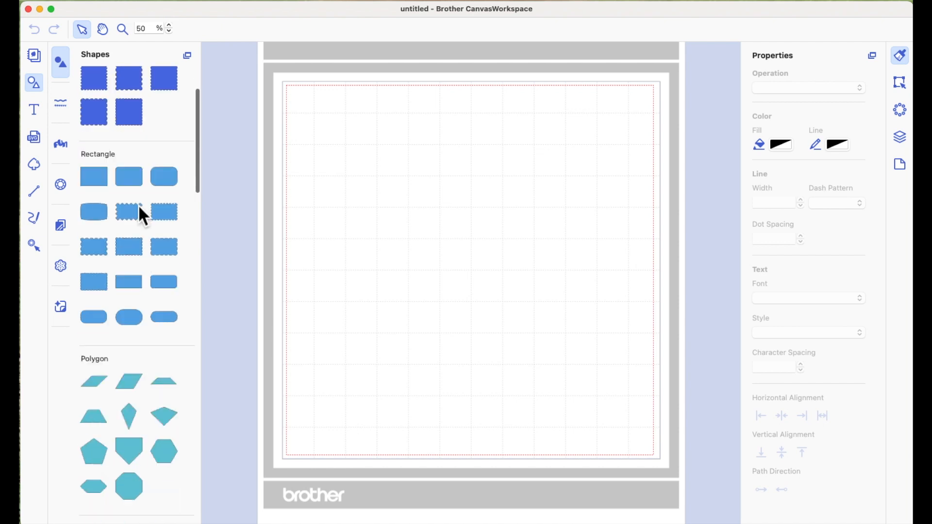
scroll(138, 207, down, 5)
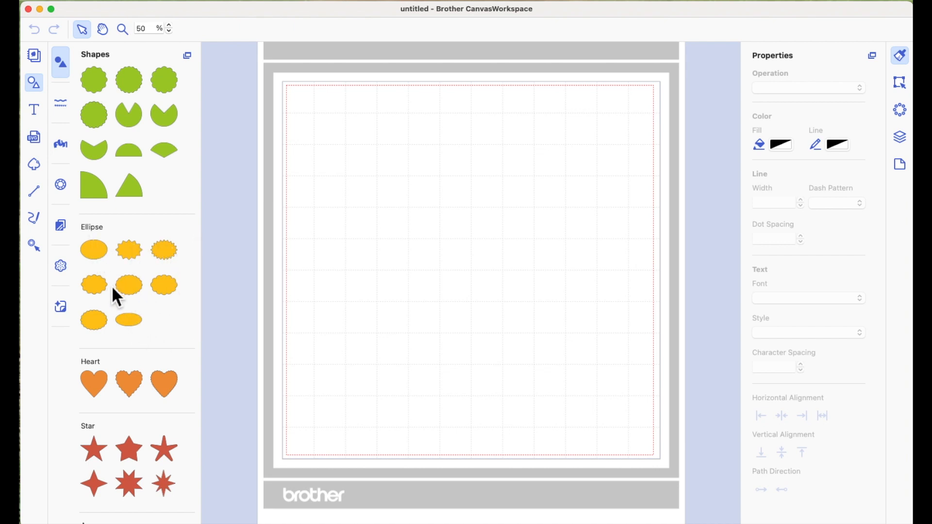
click(98, 247)
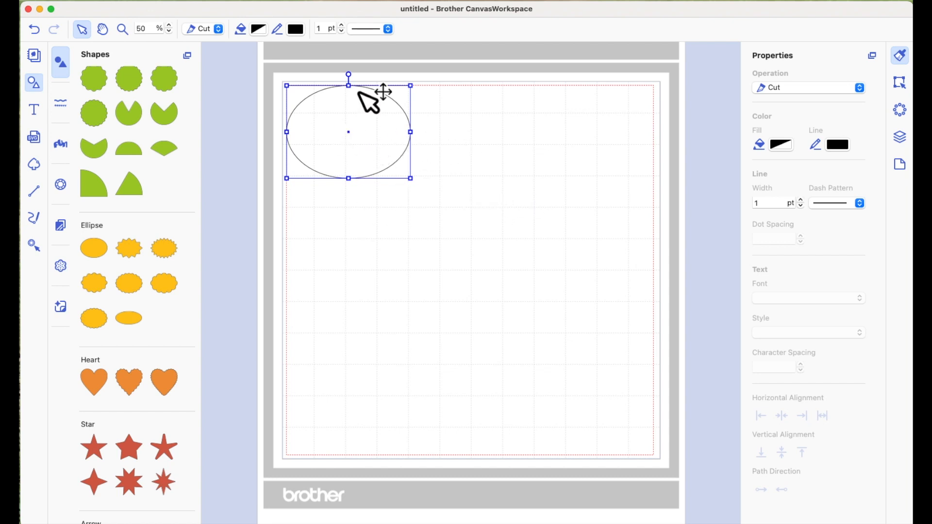
drag(349, 75, 431, 156)
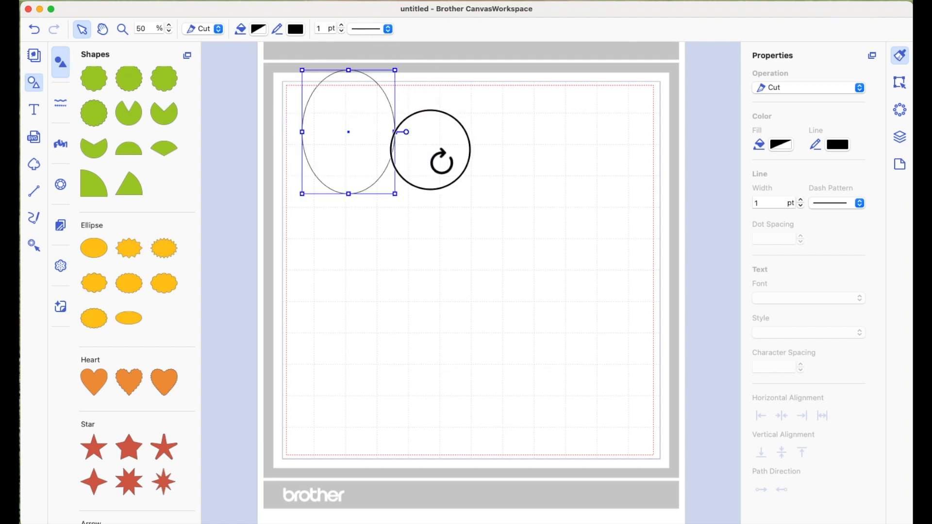
drag(364, 145, 395, 276)
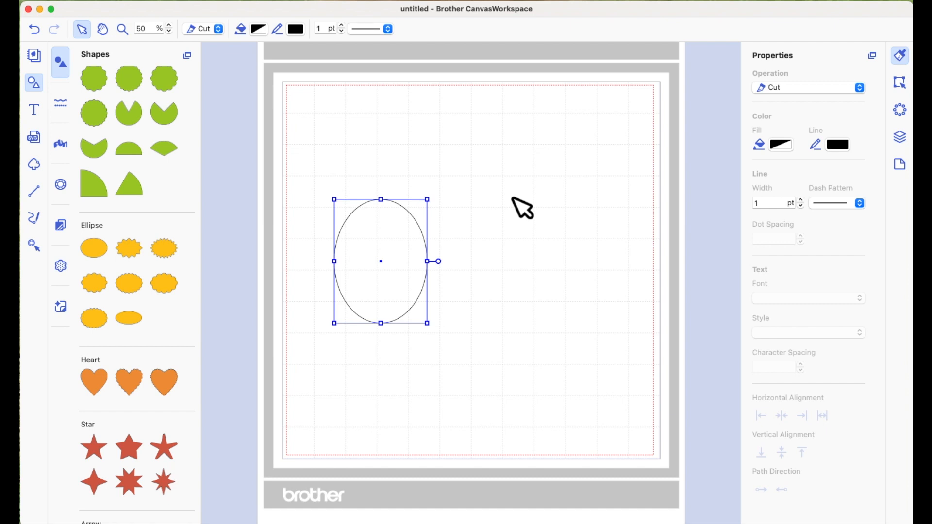
Step: Duplicate the upright ellipse three times to make four overlapping ellipses
scroll(522, 208, down, 2)
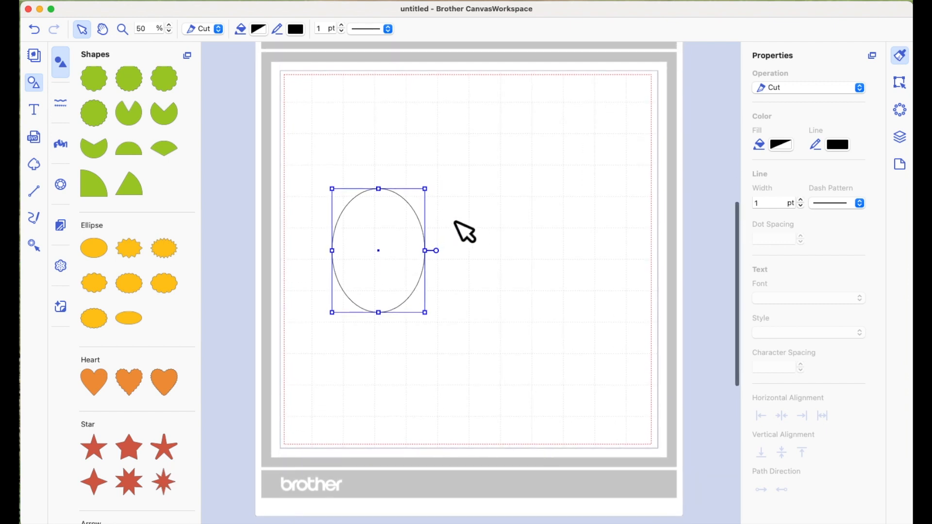
right_click(382, 229)
click(421, 270)
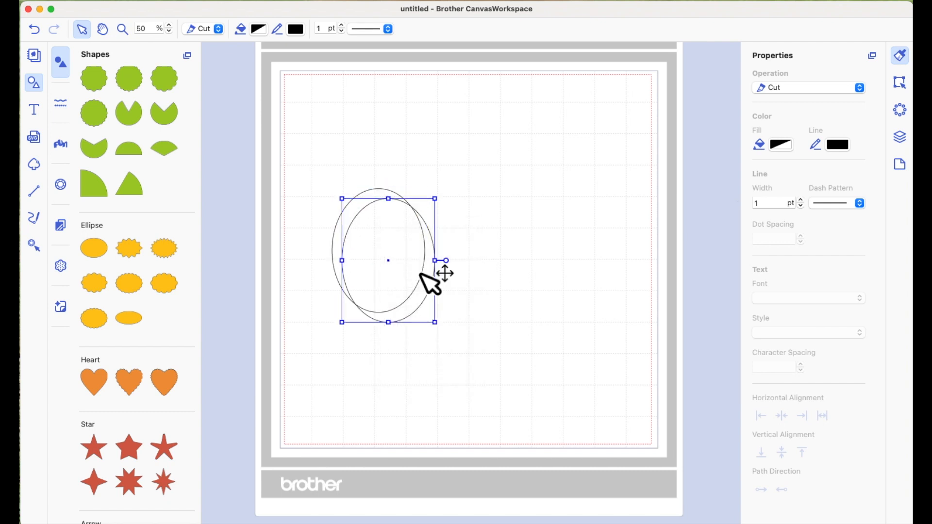
right_click(418, 230)
click(451, 274)
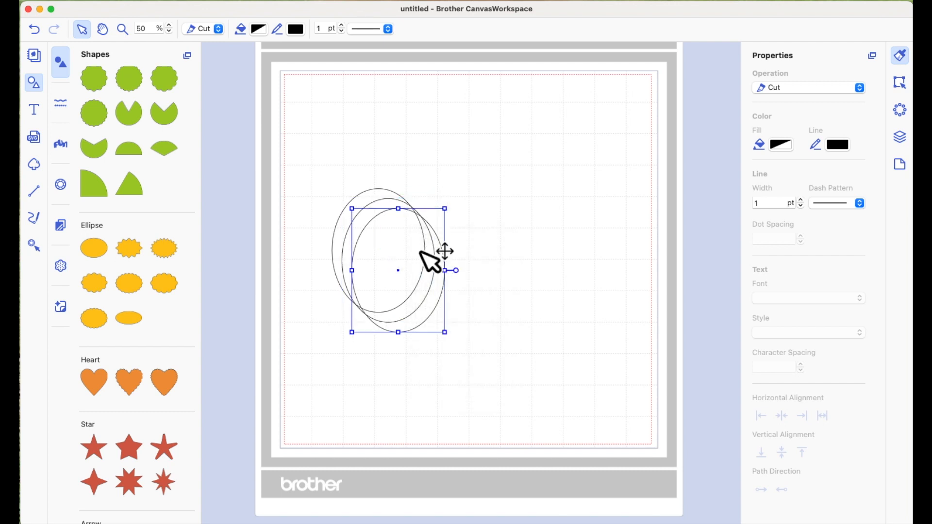
right_click(421, 242)
click(468, 288)
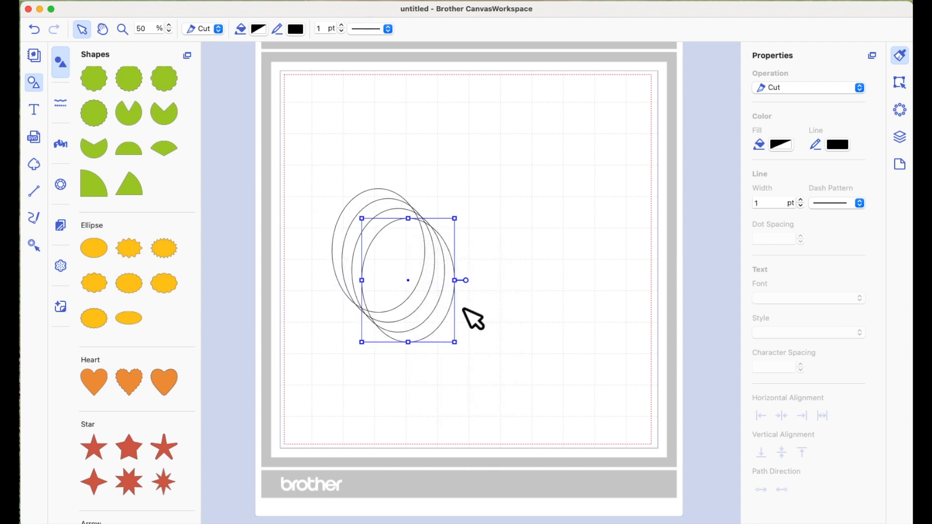
Step: Align the bottoms of all four ellipses and space them horizontally with a distribute spacing of -1.00 inch
drag(297, 150, 521, 404)
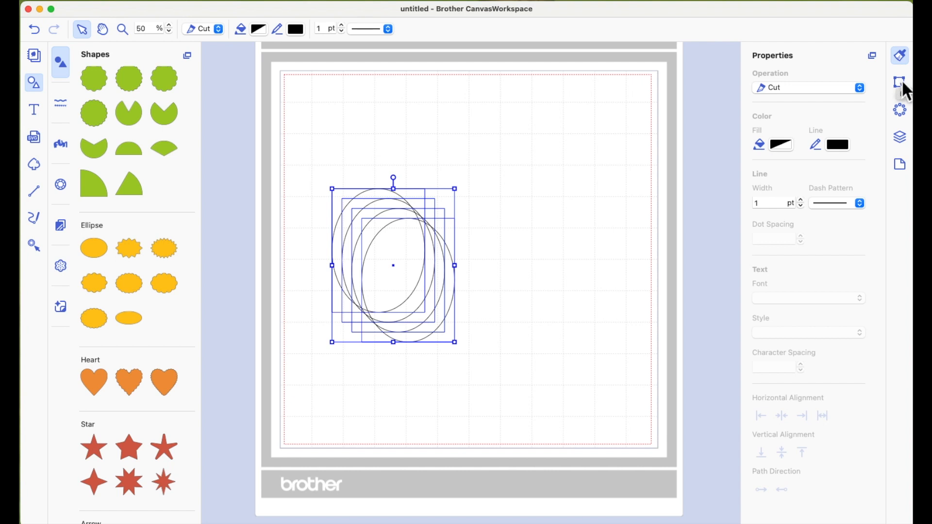
click(901, 82)
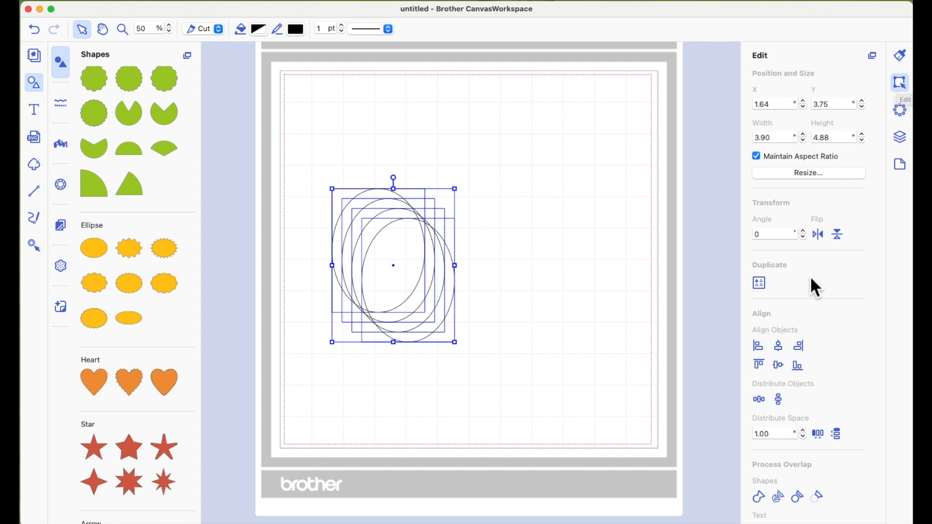
click(800, 369)
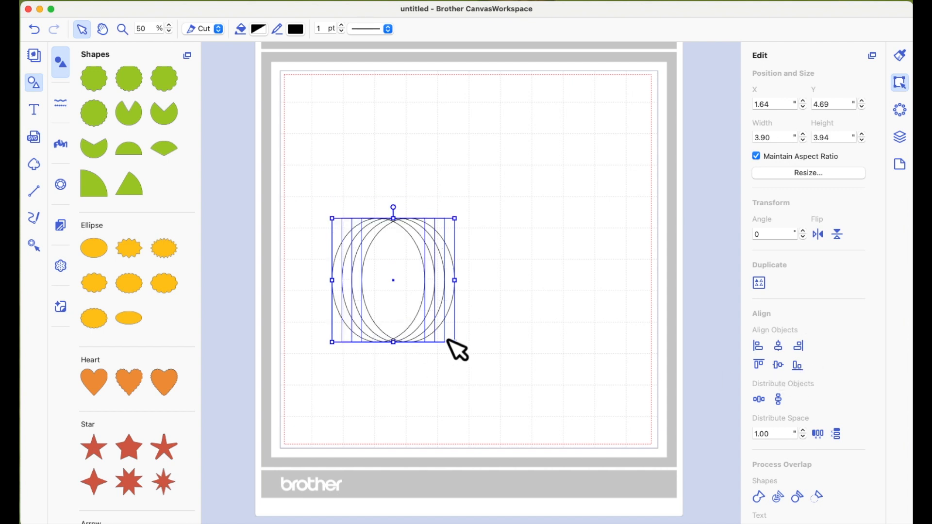
click(758, 435)
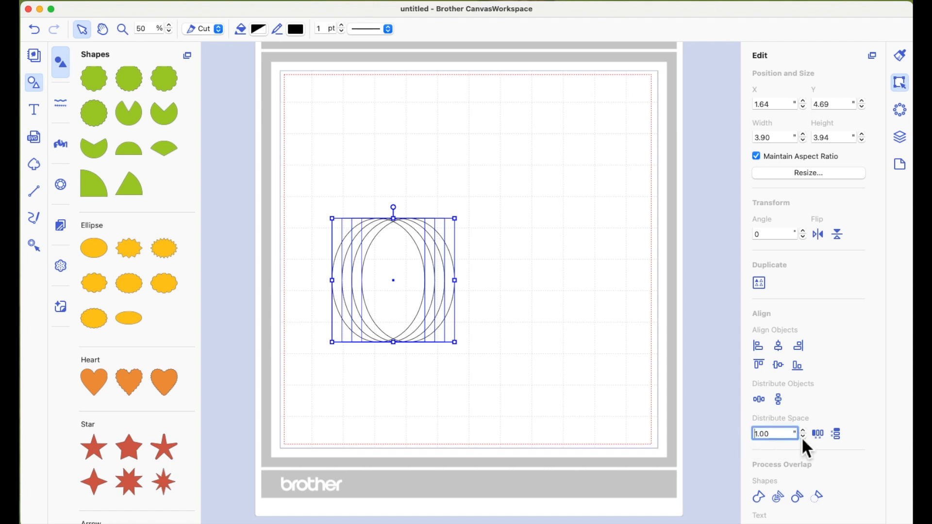
text(-)
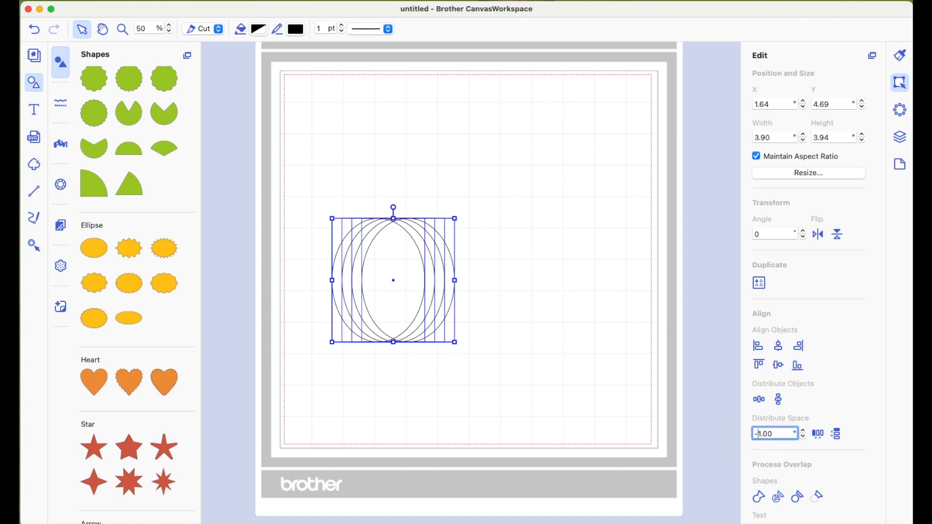
click(820, 436)
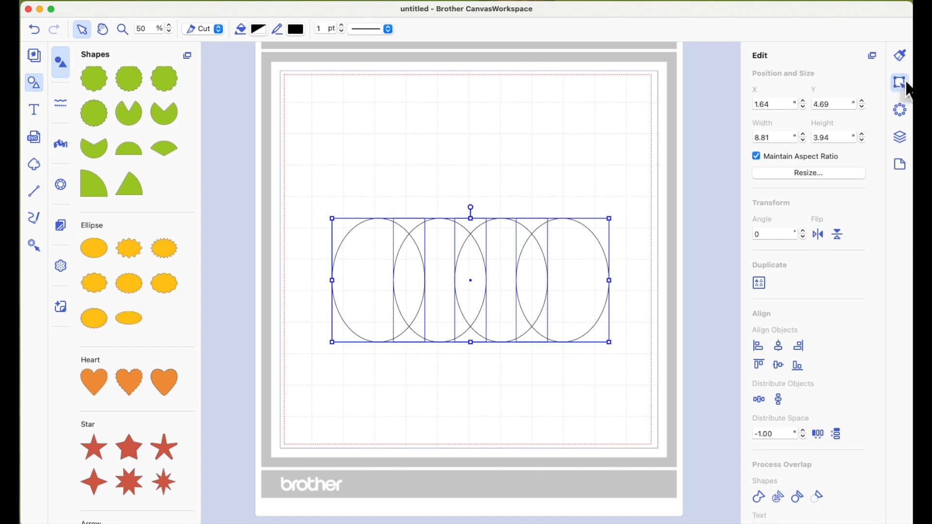
Step: Merge the four overlapping ellipses into one scalloped pumpkin outline
scroll(806, 167, down, 5)
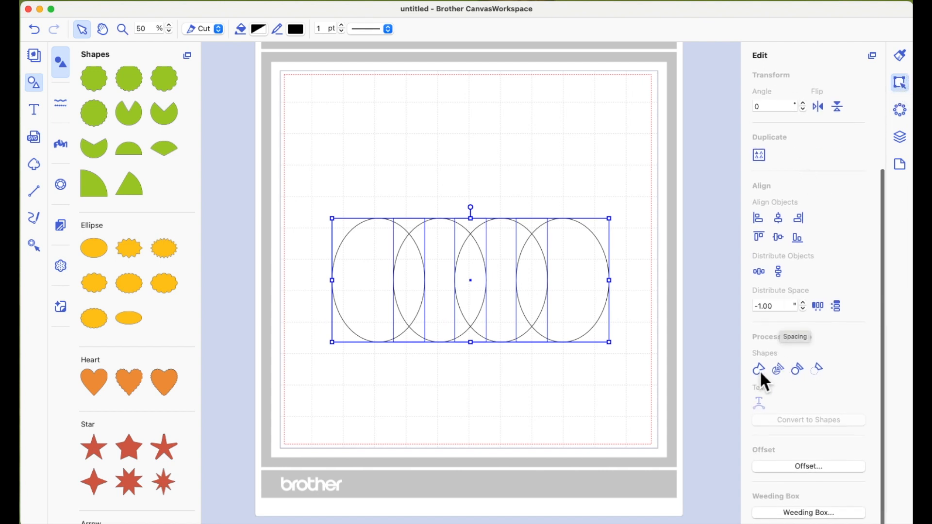
click(760, 371)
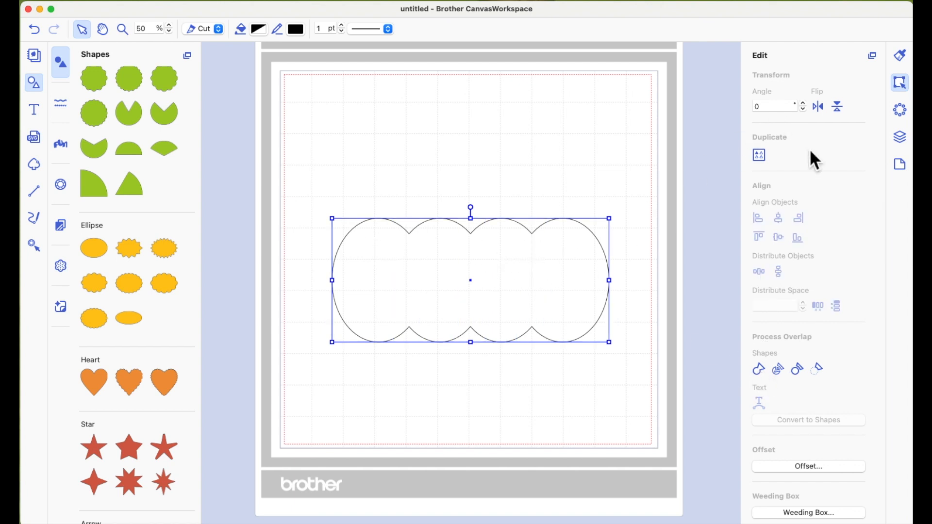
scroll(811, 151, up, 5)
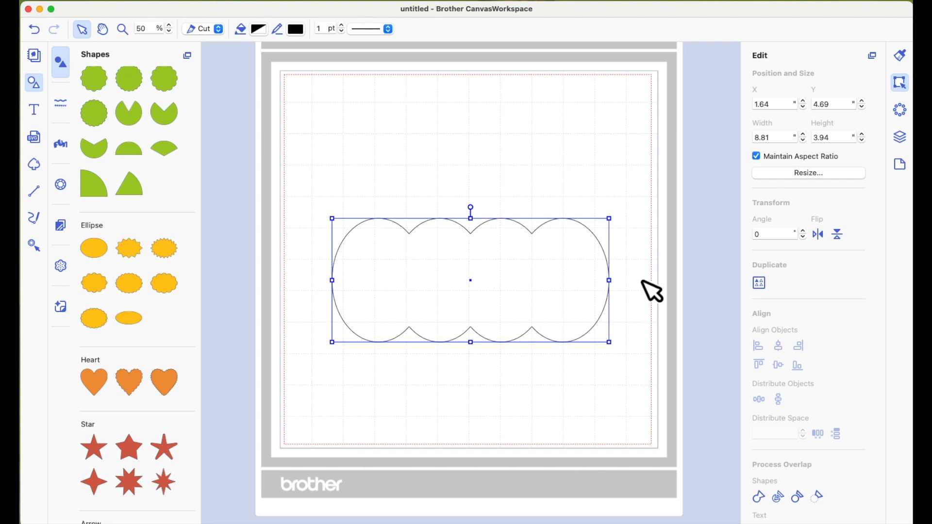
Step: Resize the merged pumpkin outline freehand to about 5.69 inches wide and 4.57 inches high
click(618, 353)
drag(611, 344, 514, 295)
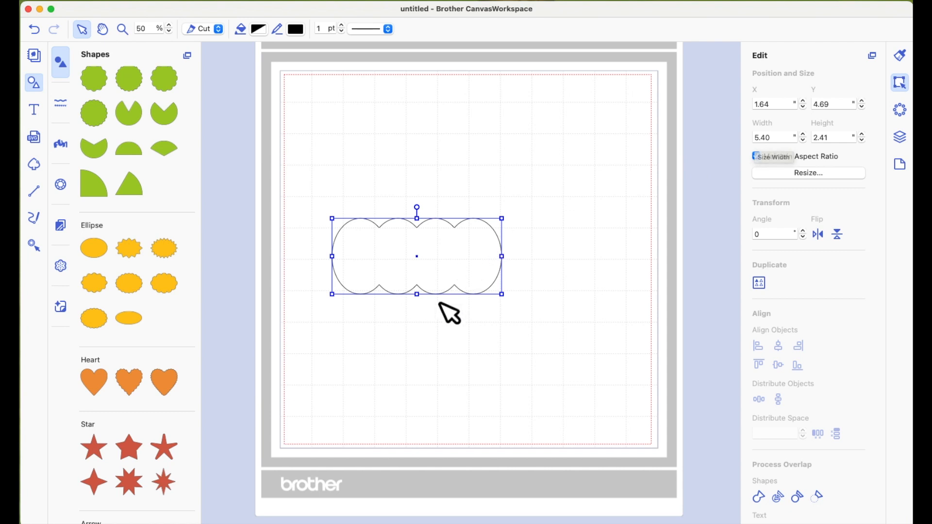
drag(429, 306, 433, 360)
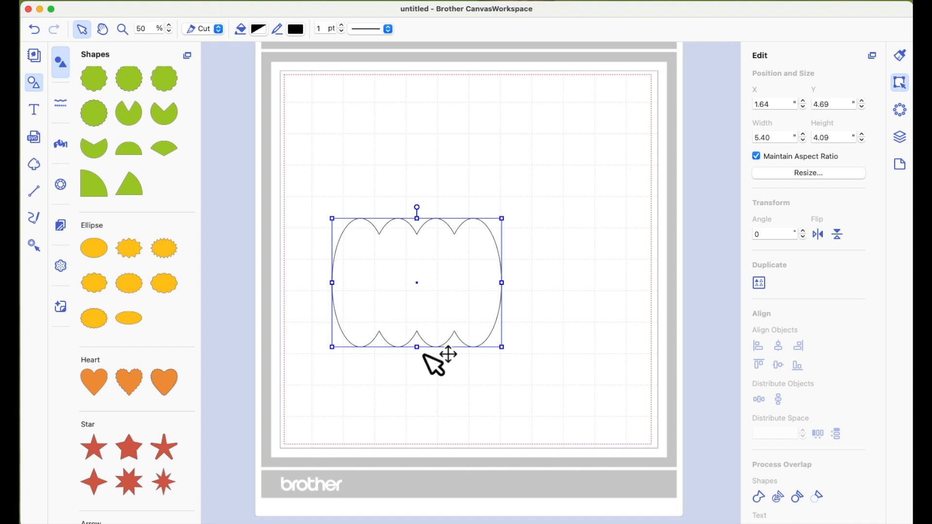
scroll(537, 280, down, 4)
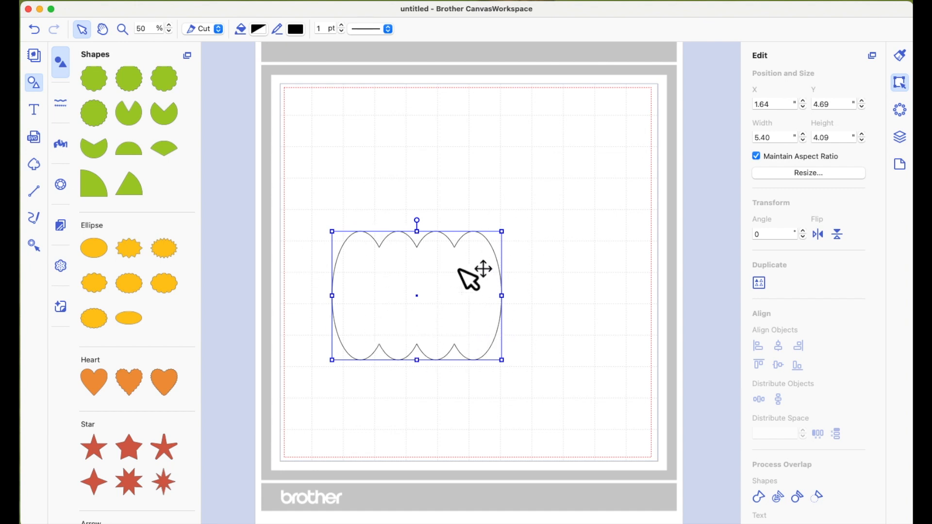
drag(502, 231, 511, 225)
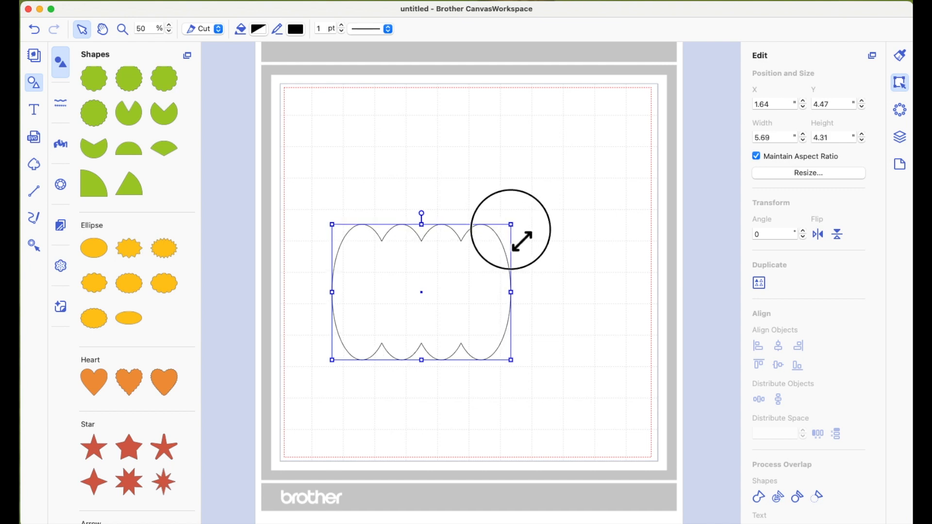
click(422, 225)
drag(433, 238, 434, 228)
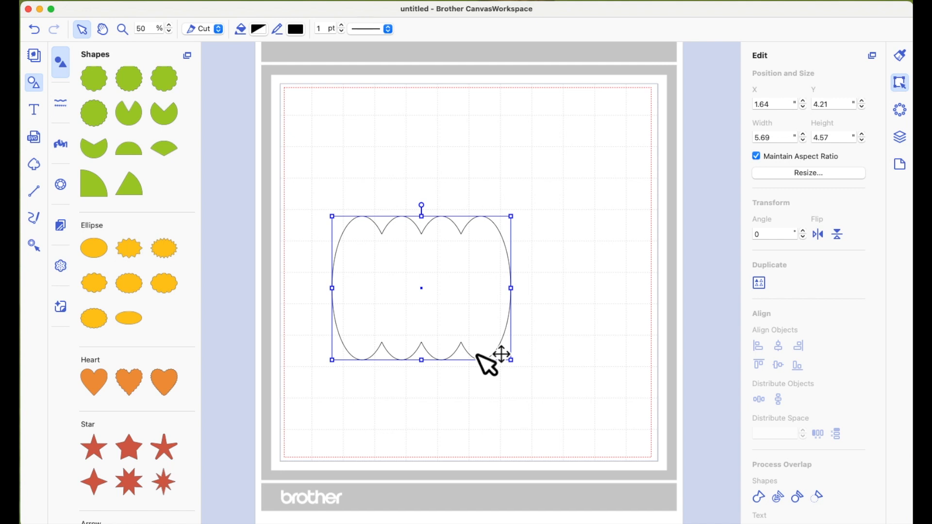
Step: Duplicate the pumpkin outline, placing one over the mat's upper-right corner and the other in the mat's lower-left area
right_click(453, 292)
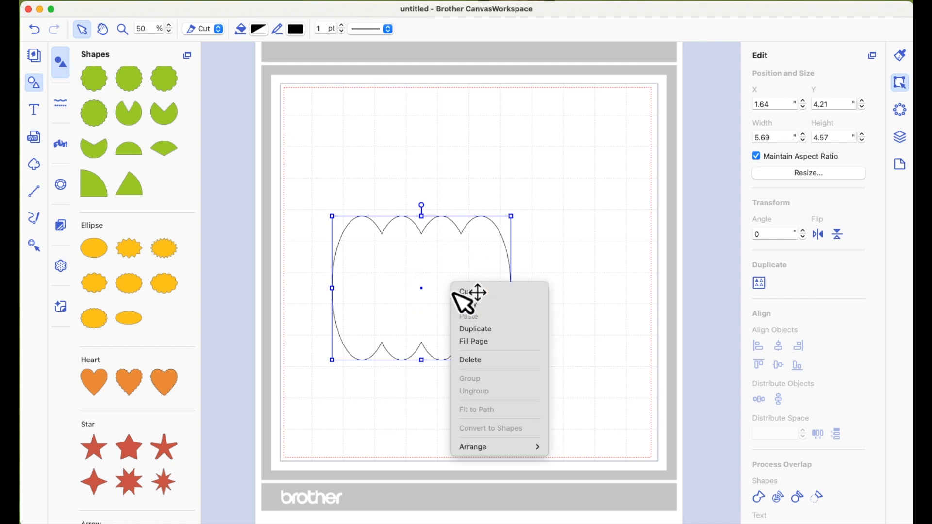
click(480, 331)
drag(450, 340, 615, 140)
drag(402, 305, 375, 345)
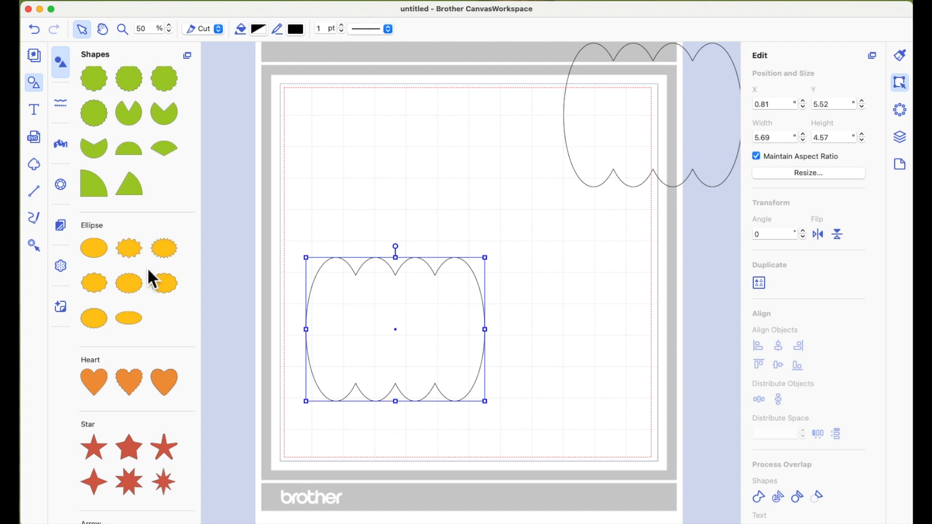
Step: Add the narrow circle-sector shape near the mat's upper edge and rotate it to 121° so its curved side faces down
scroll(147, 267, up, 10)
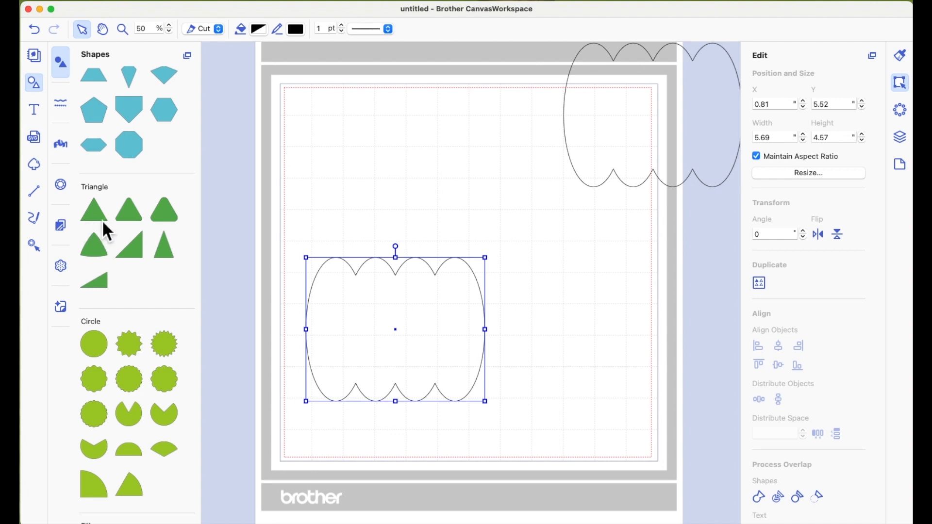
scroll(169, 219, down, 5)
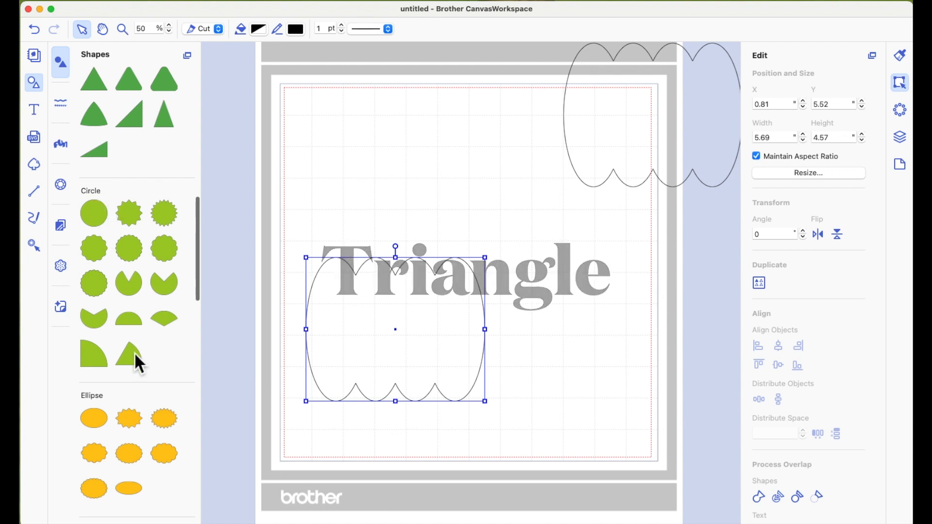
drag(134, 359, 443, 151)
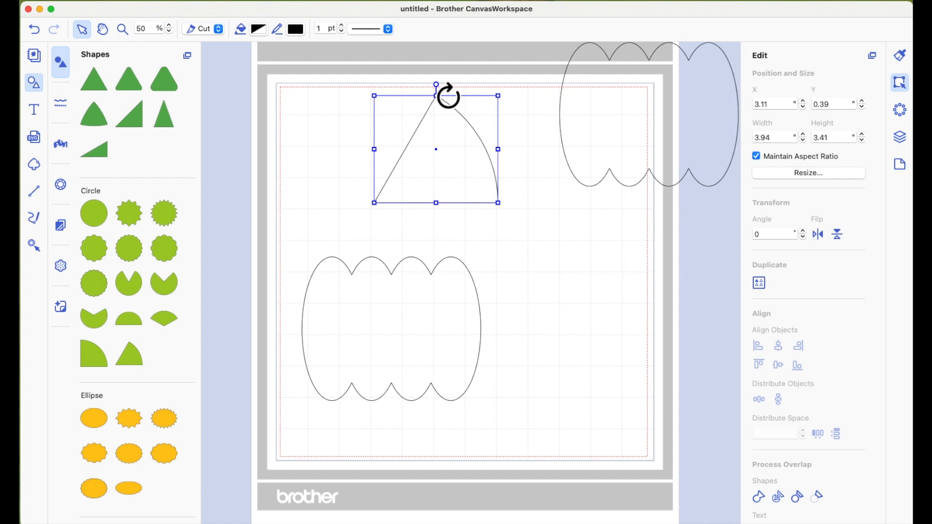
drag(451, 95, 486, 186)
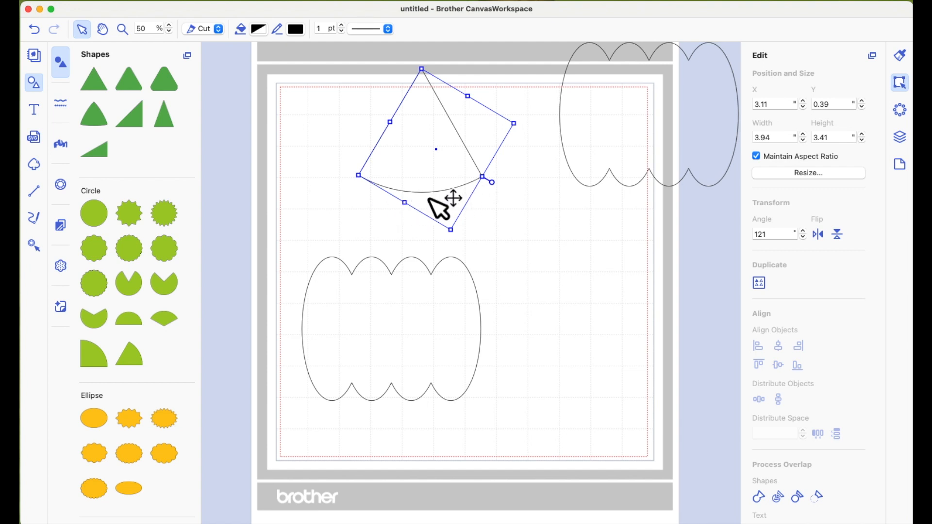
key(super+z)
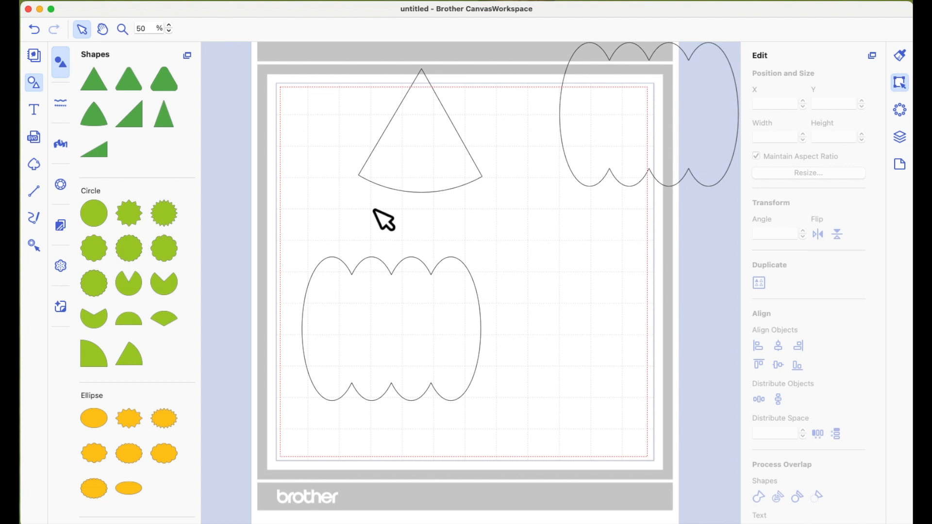
Step: Move the sector onto the lower pumpkin and shrink it to about 1.33 by 1.15 inches as the left eye
drag(410, 171, 371, 371)
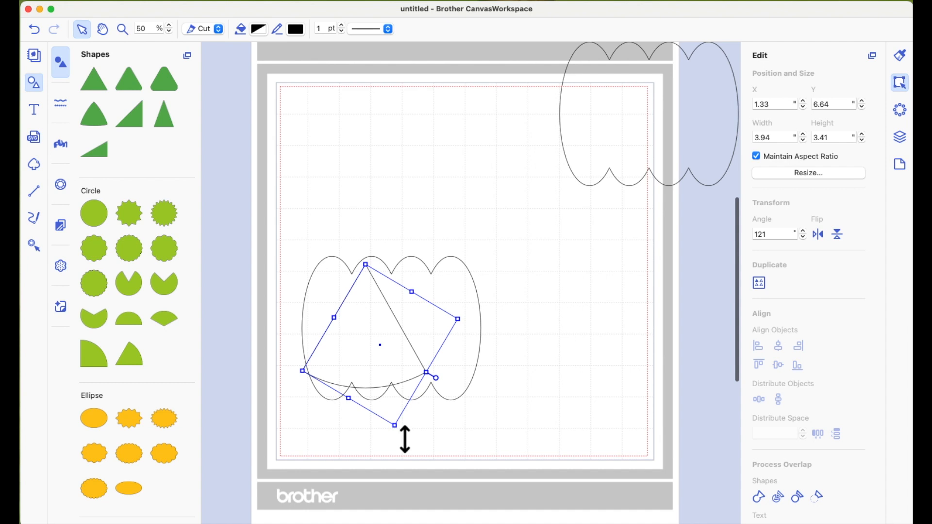
drag(408, 439, 380, 329)
drag(372, 294, 376, 313)
click(546, 330)
click(577, 343)
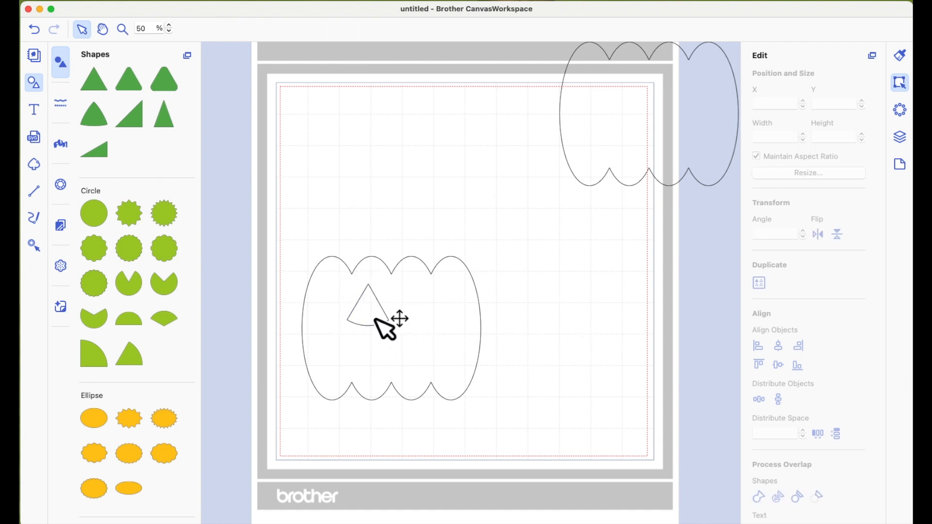
Step: Duplicate the eye and place the copy level with it as the pumpkin's right eye
click(355, 311)
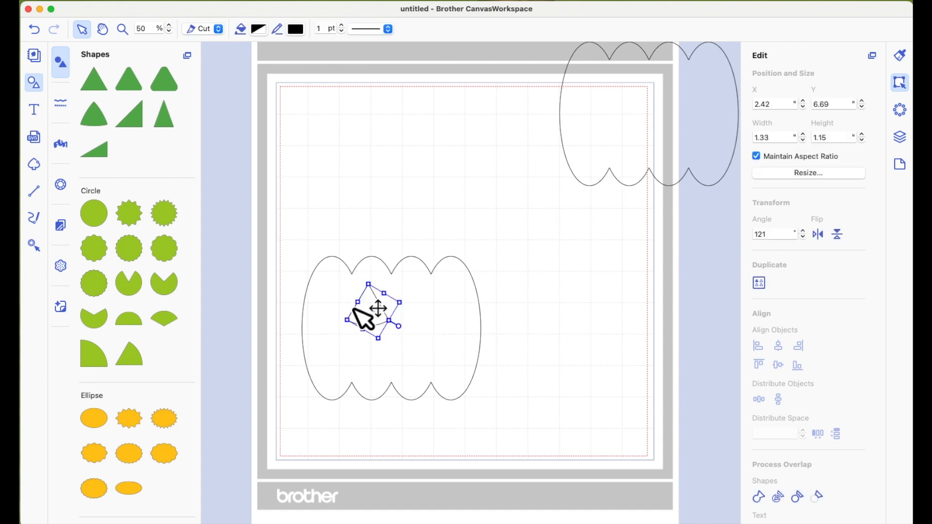
right_click(376, 321)
click(415, 355)
drag(387, 333, 429, 325)
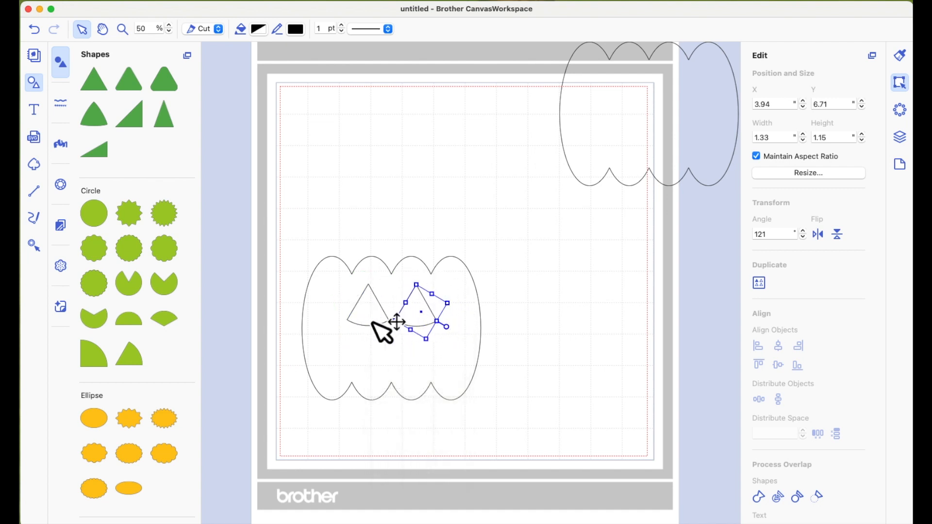
Step: Duplicate the right eye, rotate the copy to 298°, and place it centred below the eyes as the nose
right_click(422, 310)
click(470, 354)
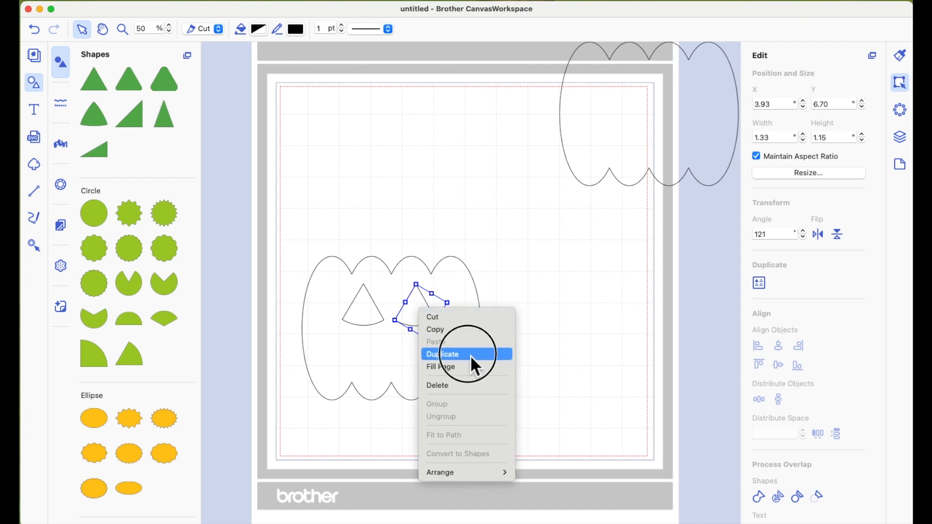
drag(445, 323, 421, 350)
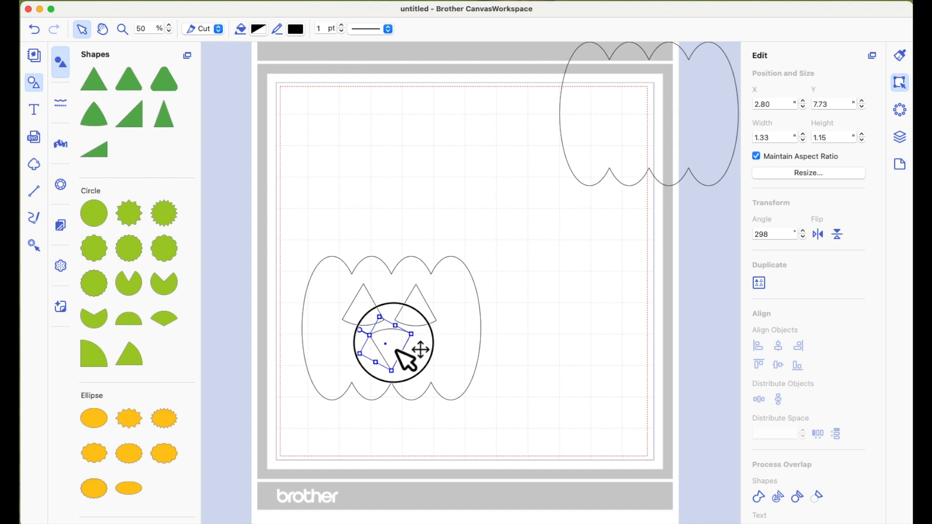
click(517, 350)
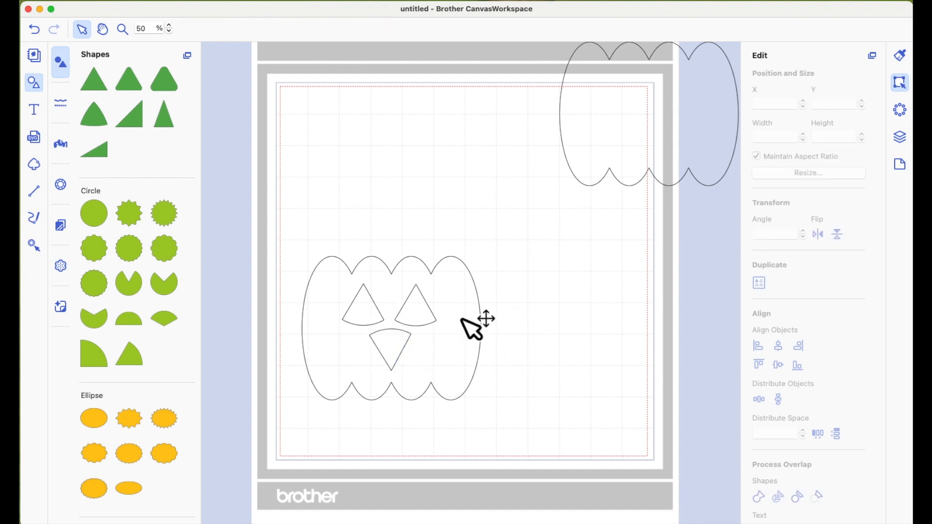
Step: Shrink the eyes and nose together to about 2.40 by 2.22 inches and centre them in the upper part of the pumpkin
click(367, 320)
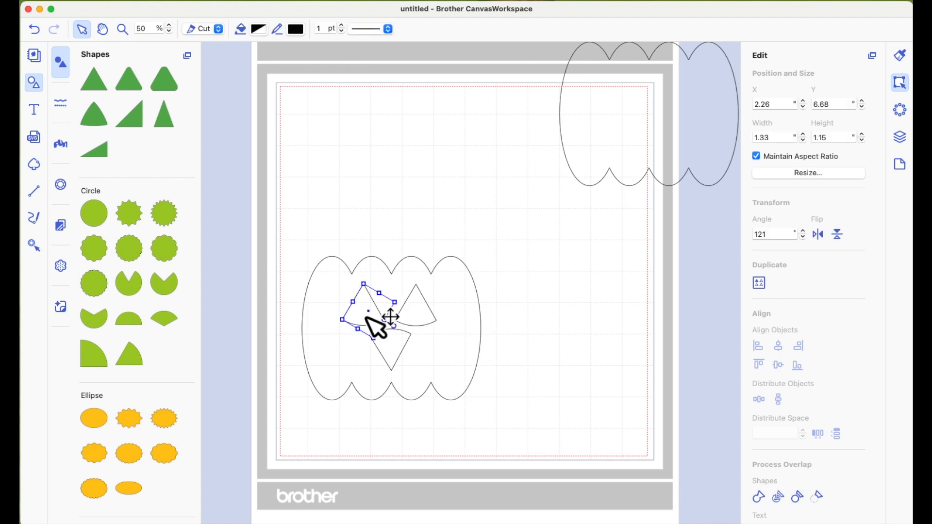
shift+click(423, 322)
shift+click(410, 366)
drag(448, 371, 414, 343)
click(593, 354)
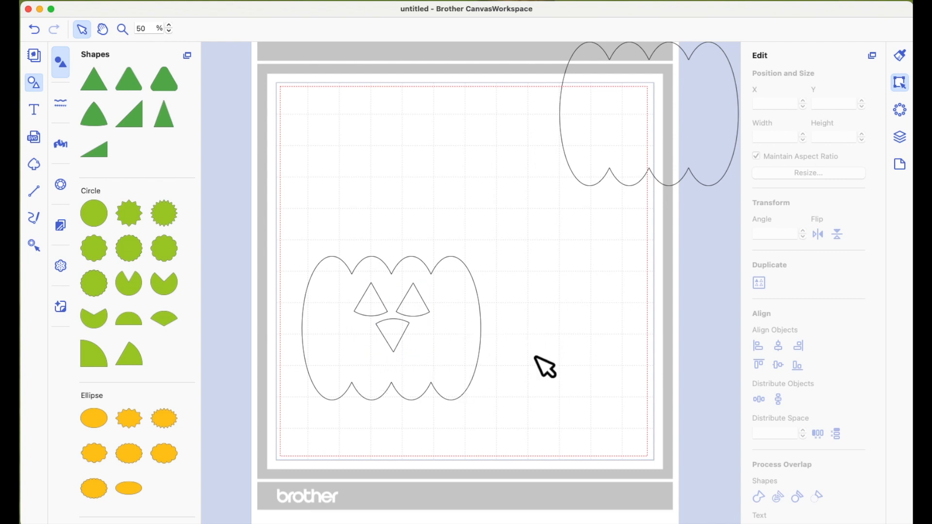
Step: Draw the zigzag lower edge of a mouth with straight line segments just below the pumpkin, ending at a raised right corner
click(34, 192)
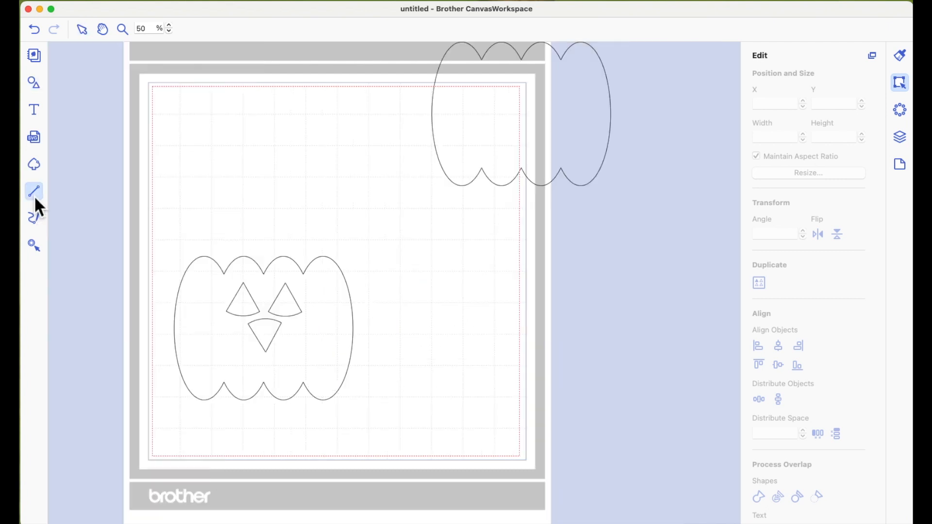
scroll(364, 304, left, 3)
scroll(367, 330, down, 3)
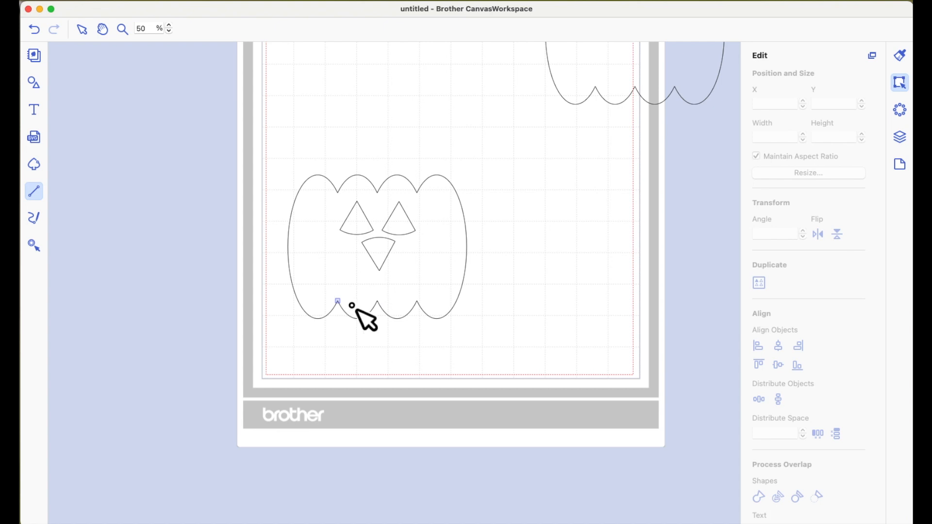
click(336, 339)
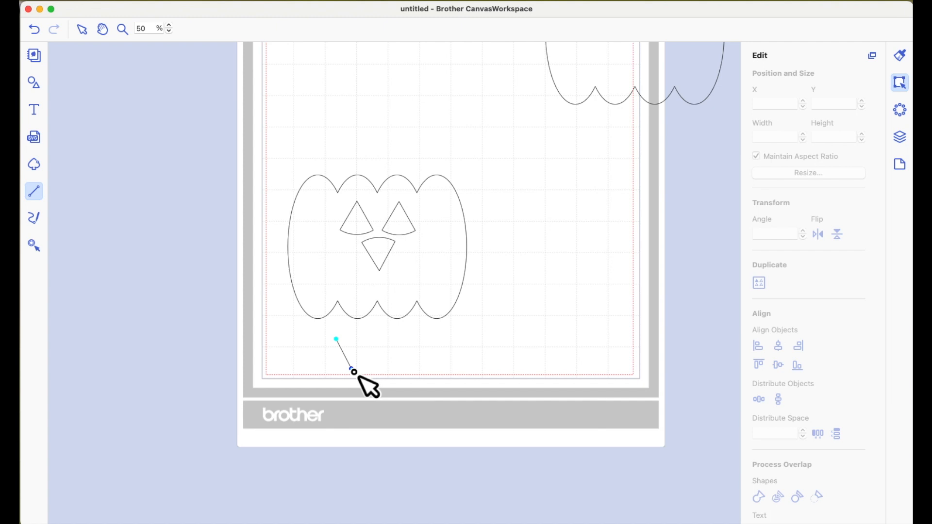
click(352, 369)
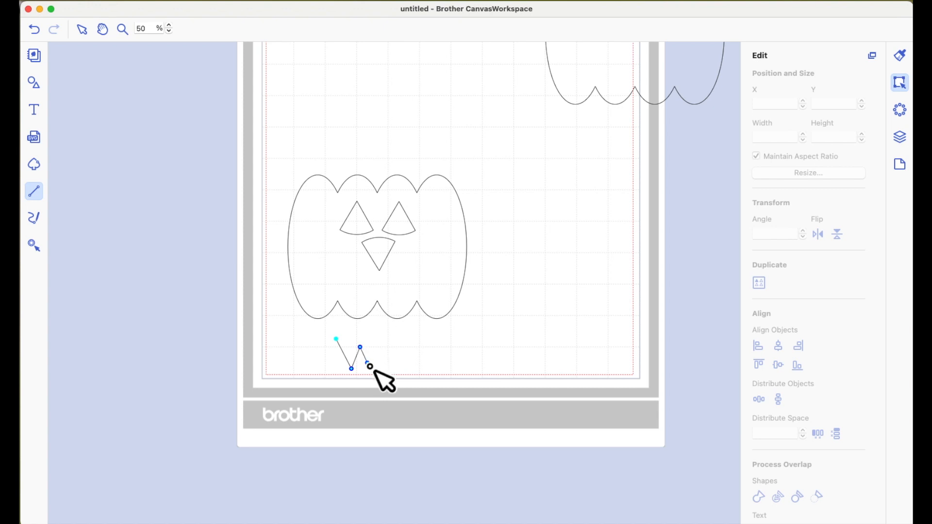
click(369, 365)
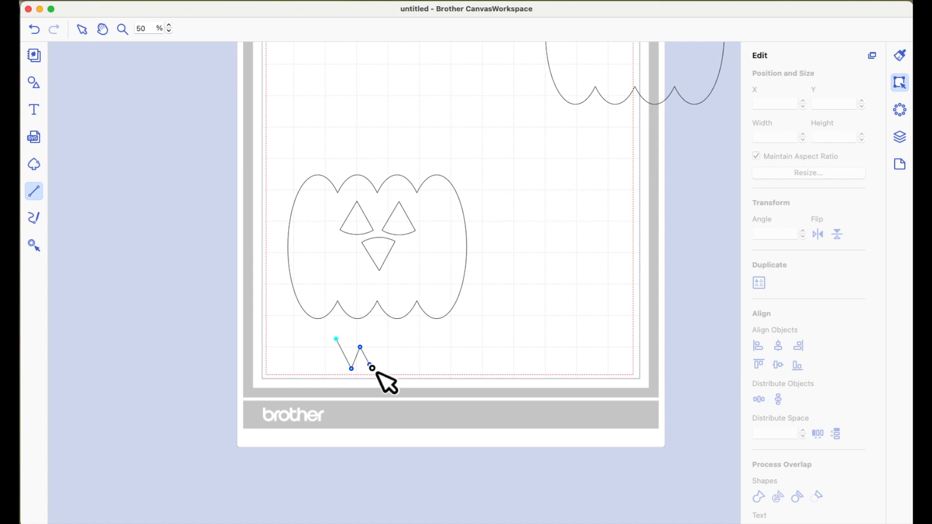
click(371, 373)
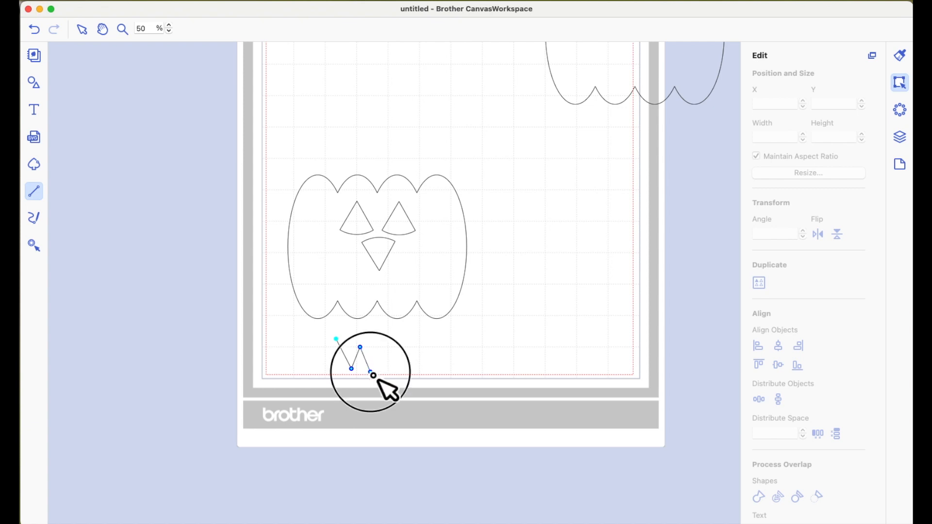
click(387, 339)
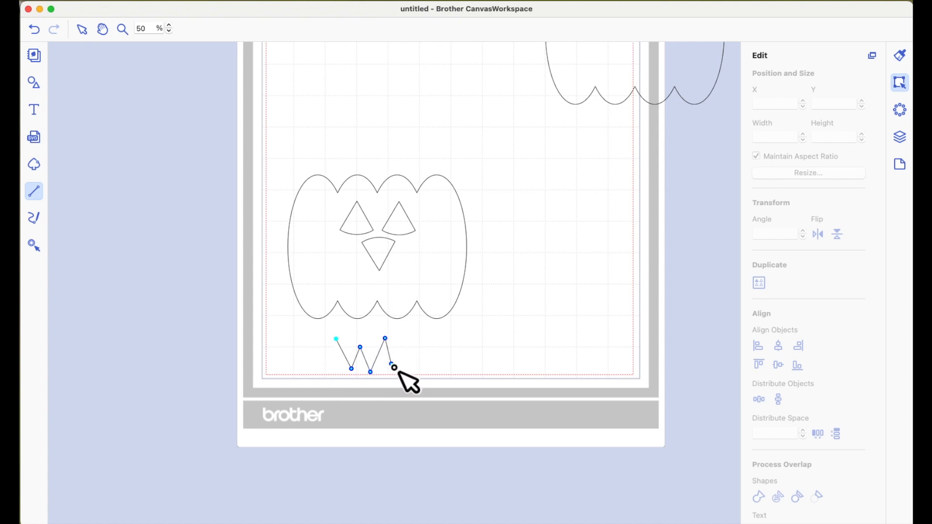
click(394, 365)
click(401, 344)
click(412, 367)
click(424, 328)
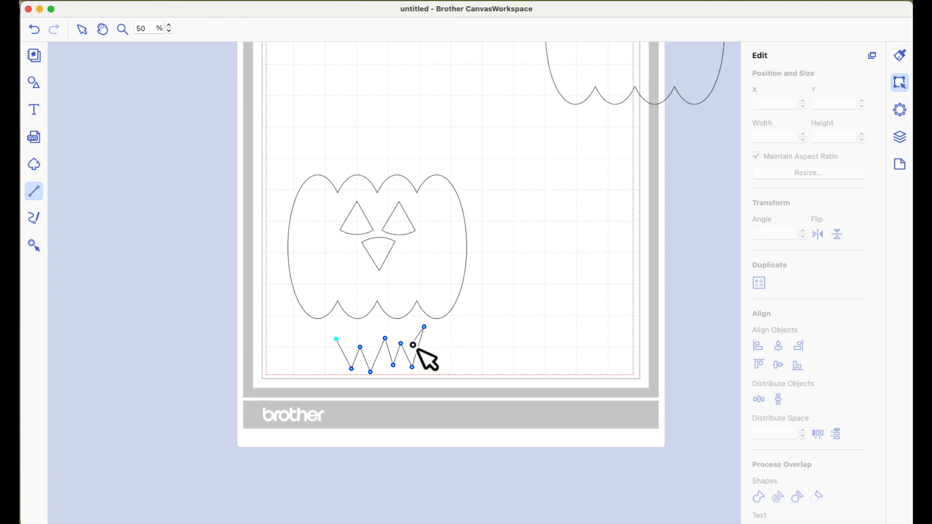
Step: Draw the mouth's zigzag upper edge back to the starting point, closing a shape about 2.80 by 1.56 inches
click(394, 345)
click(382, 323)
click(372, 346)
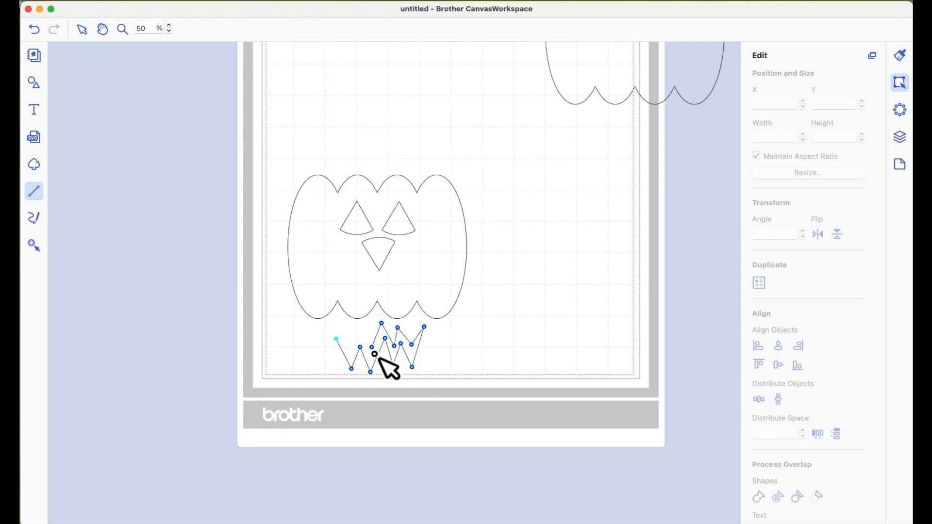
click(357, 329)
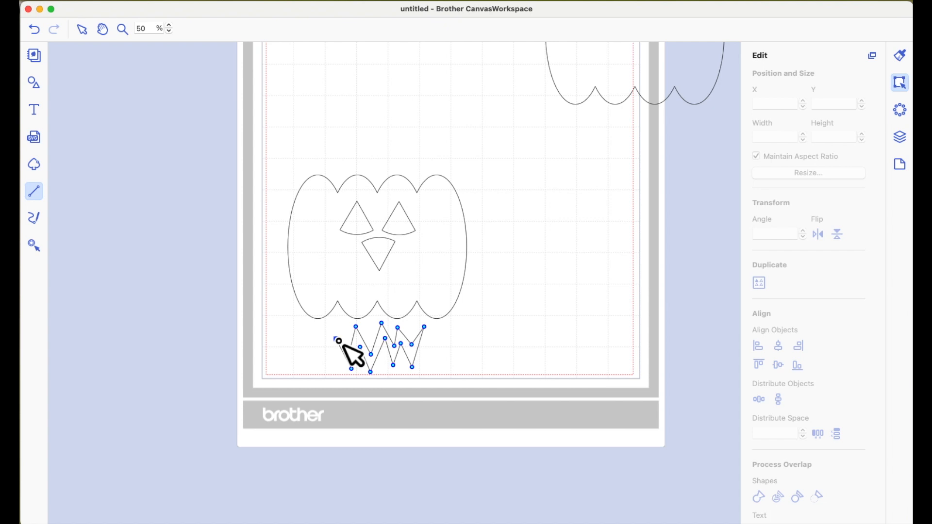
click(337, 340)
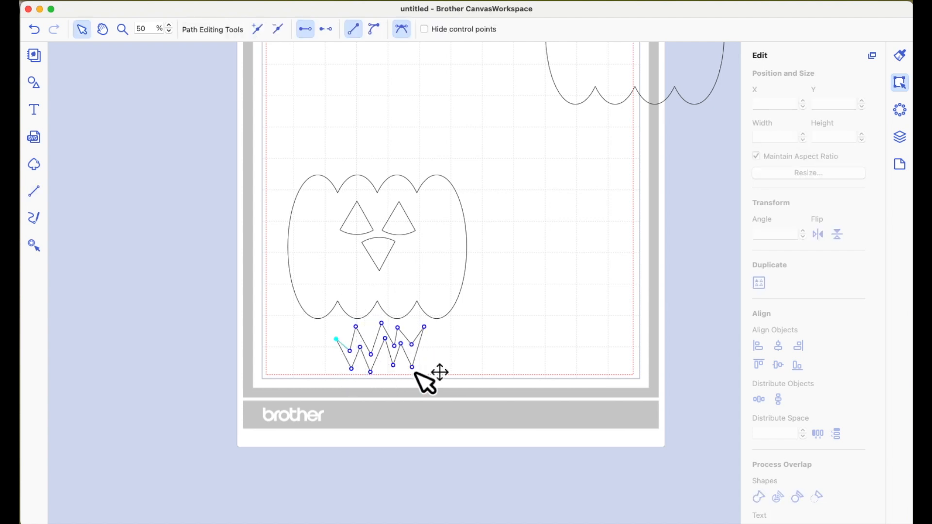
click(430, 360)
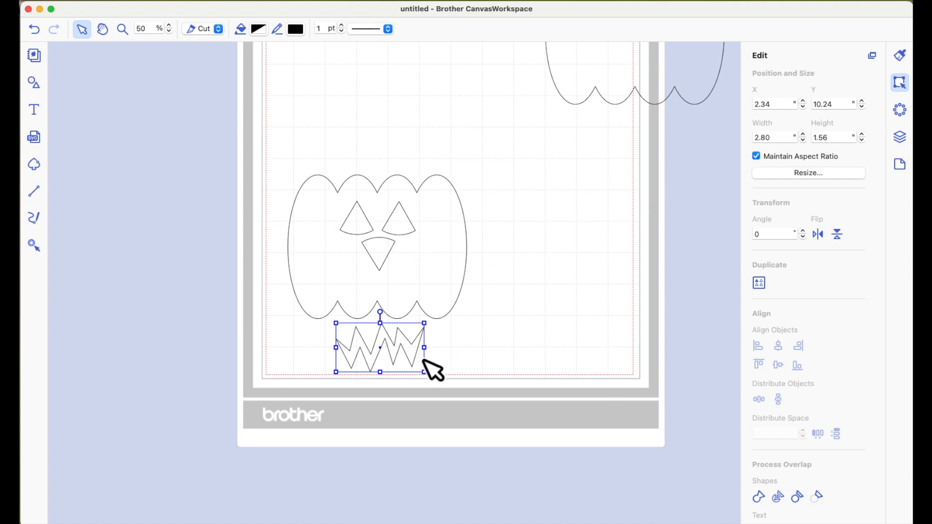
Step: Move the mouth onto the pumpkin below the nose and reduce it to about 2.53 by 0.80 inches
click(411, 343)
drag(414, 358, 408, 298)
click(528, 332)
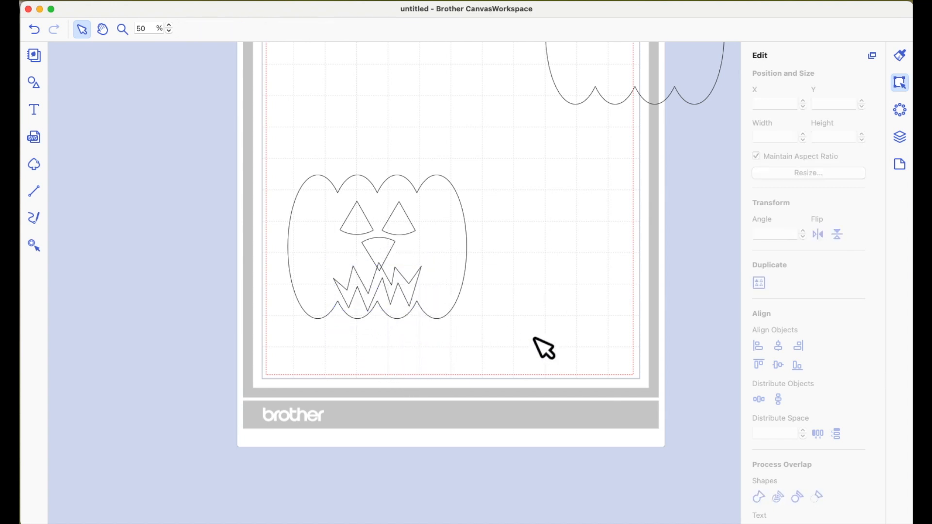
click(414, 301)
drag(378, 263, 378, 276)
drag(377, 311, 423, 289)
drag(388, 288, 394, 287)
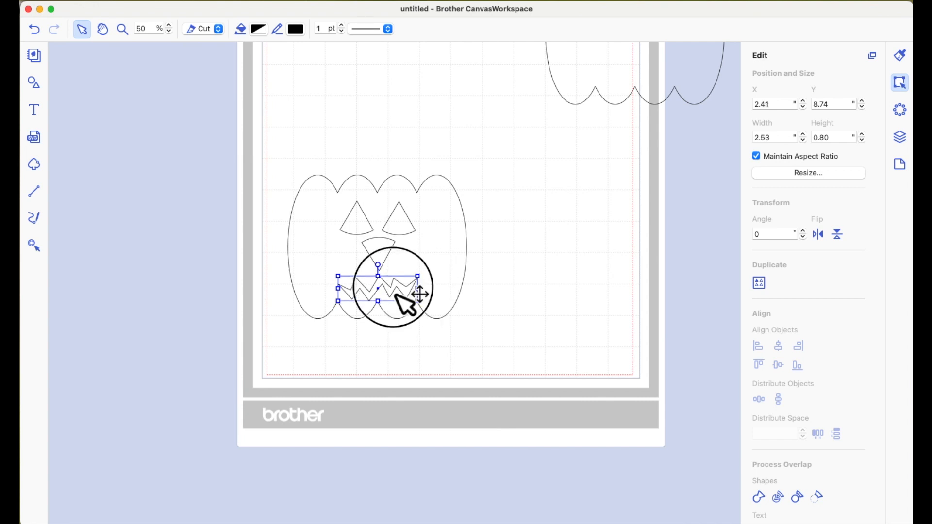
click(529, 297)
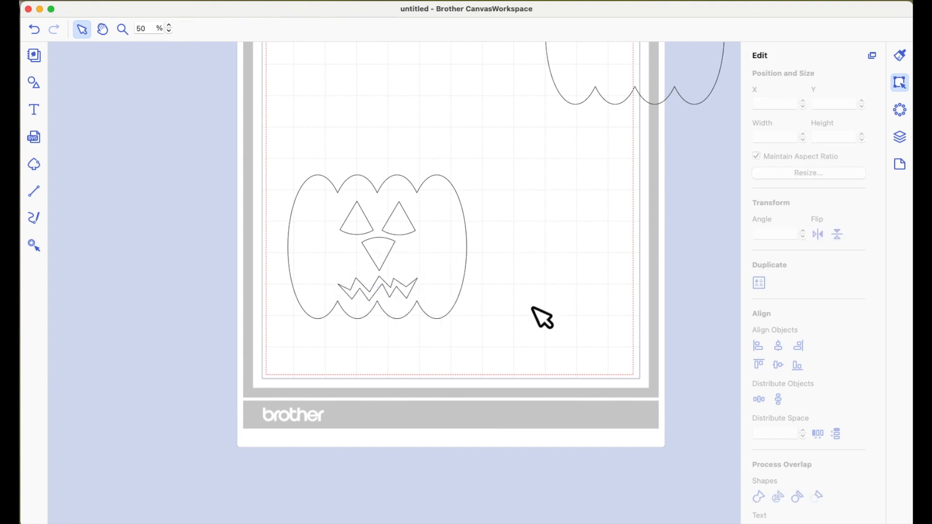
click(394, 297)
click(553, 307)
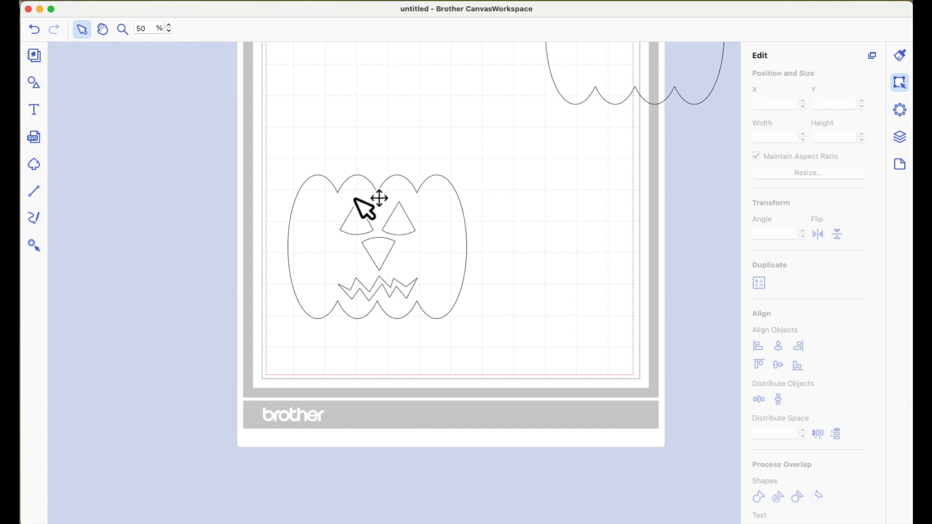
Step: Move the eyes and nose slightly up together and nudge the mouth slightly left to balance the face
click(356, 218)
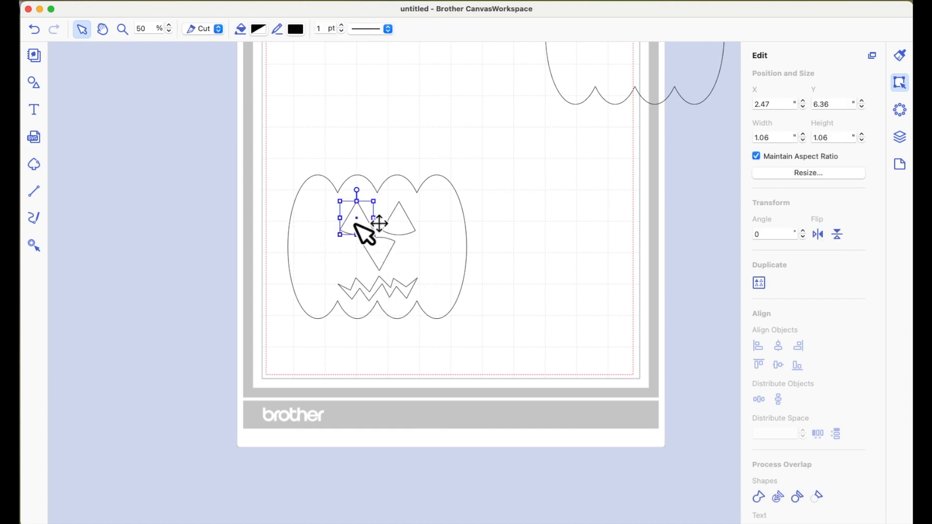
shift+click(402, 233)
shift+click(389, 260)
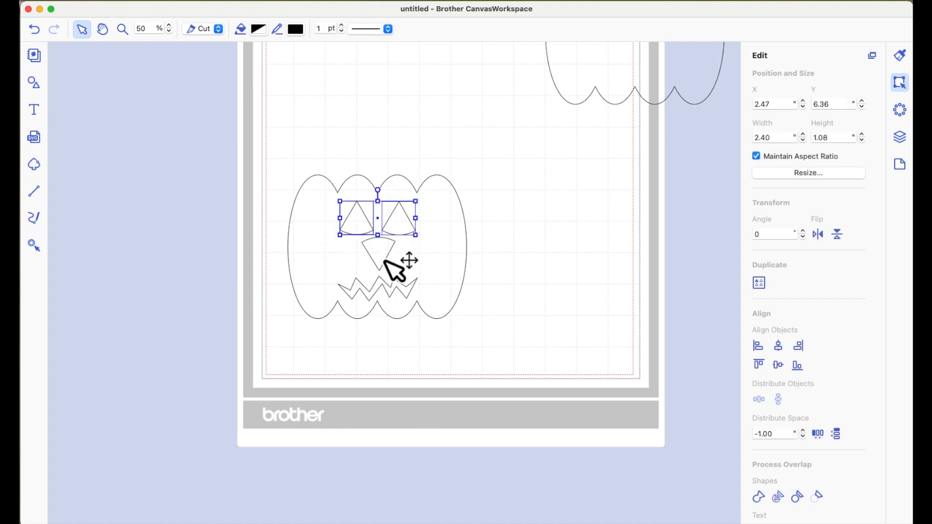
drag(385, 261, 384, 256)
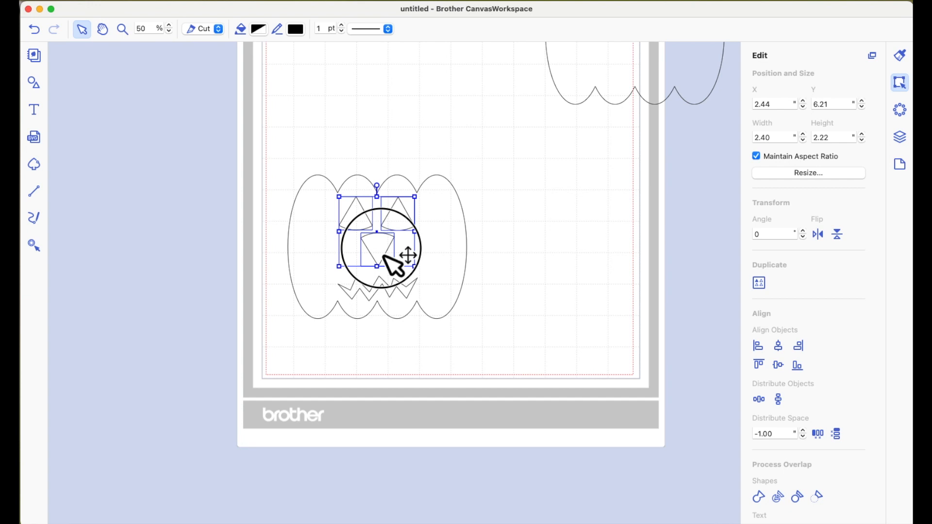
drag(385, 257, 384, 257)
drag(406, 295, 408, 295)
click(539, 298)
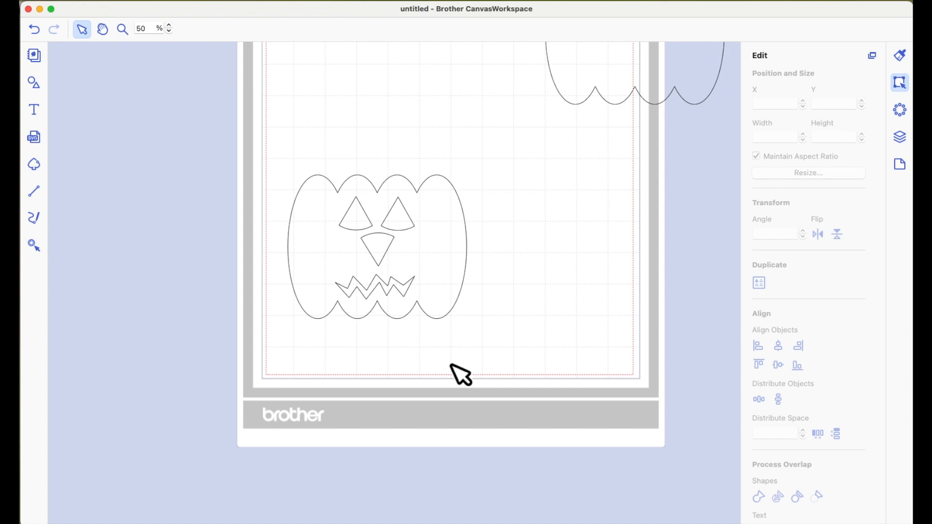
Step: Subtract the eyes, nose and mouth from the lower pumpkin outline so the face becomes part of one shape
click(356, 222)
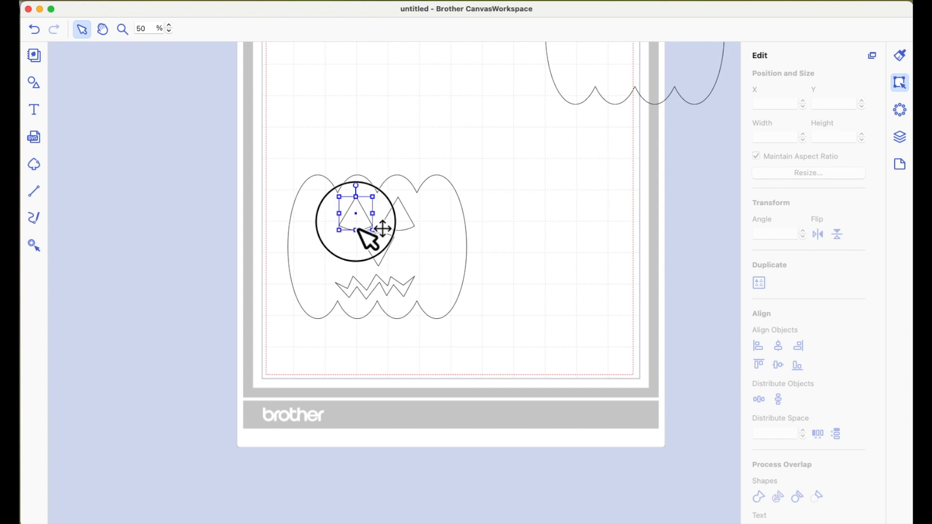
click(393, 222)
click(387, 253)
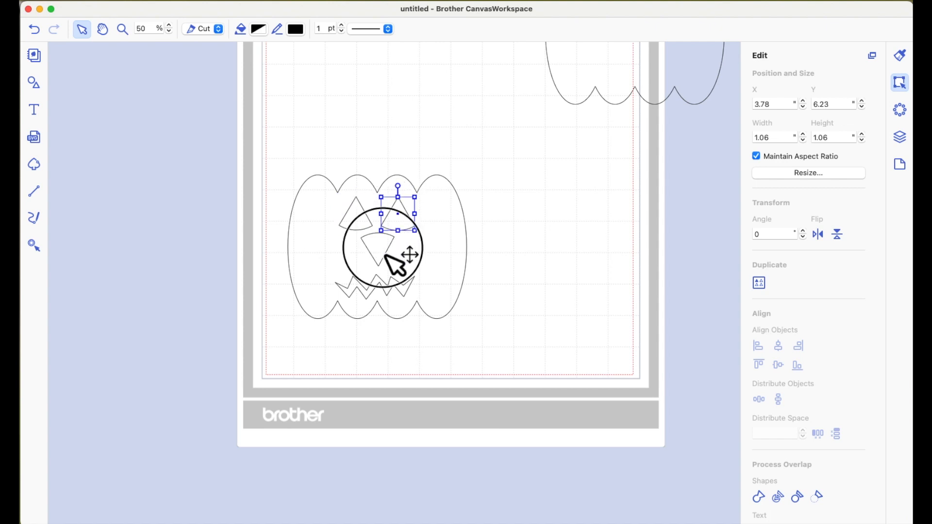
click(409, 292)
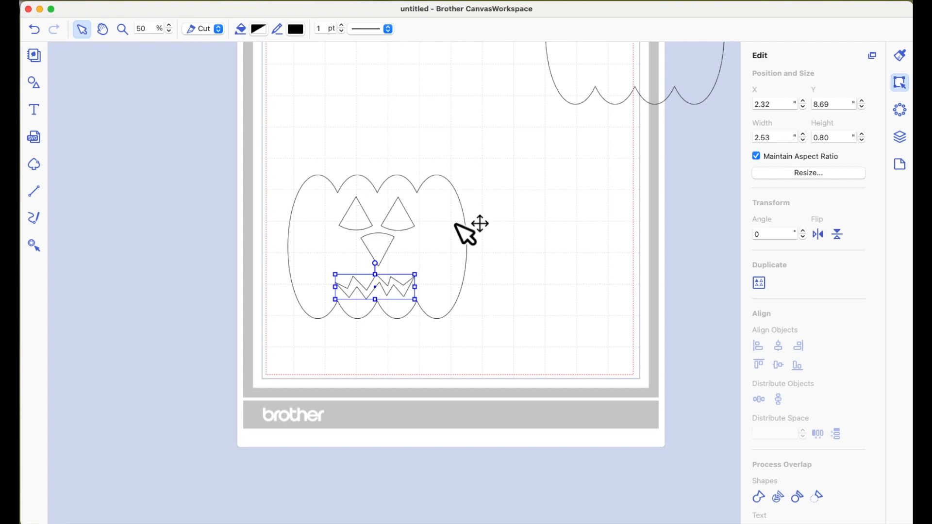
drag(244, 155, 524, 353)
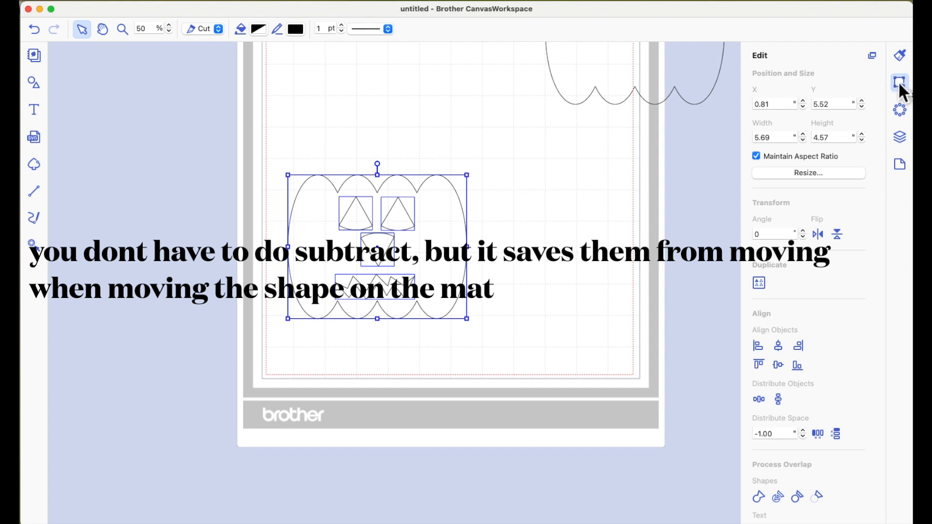
scroll(835, 262, down, 5)
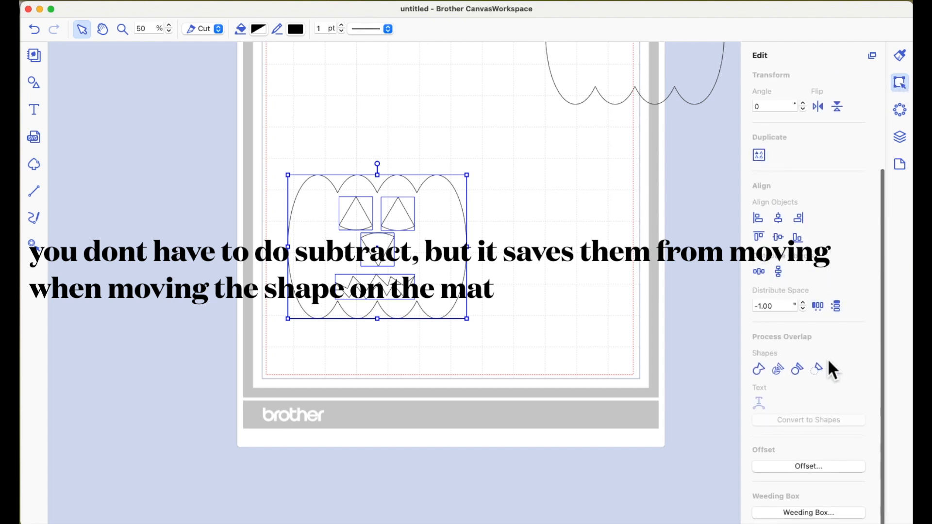
click(820, 372)
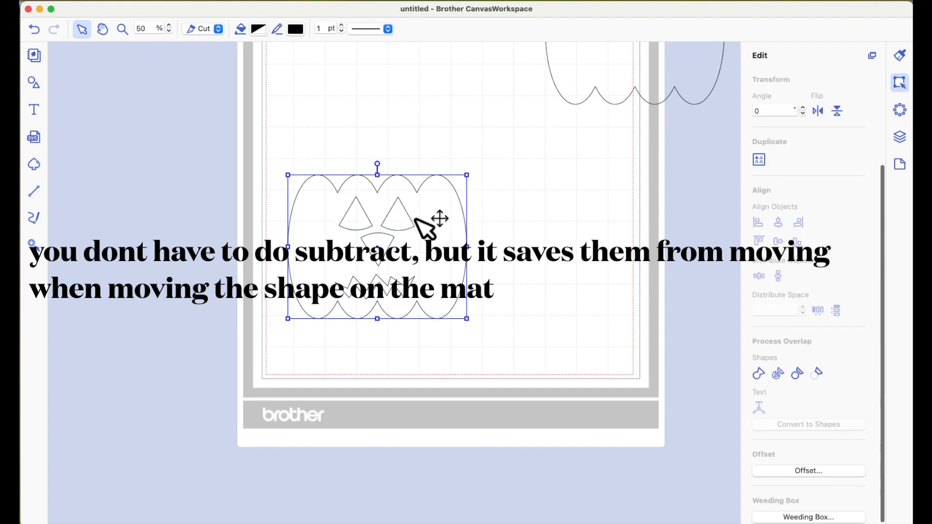
Step: Fill the face pumpkin with black and move it off the mat's left side
drag(433, 210, 408, 161)
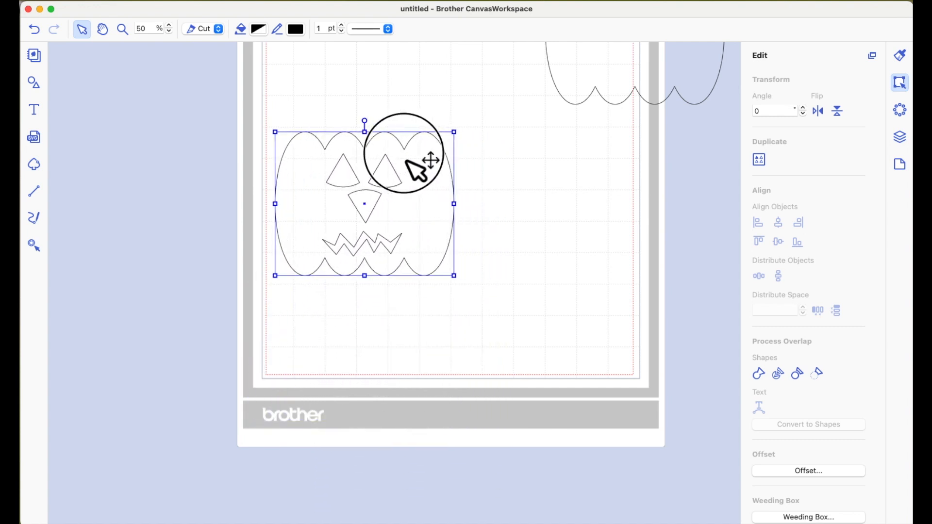
click(260, 30)
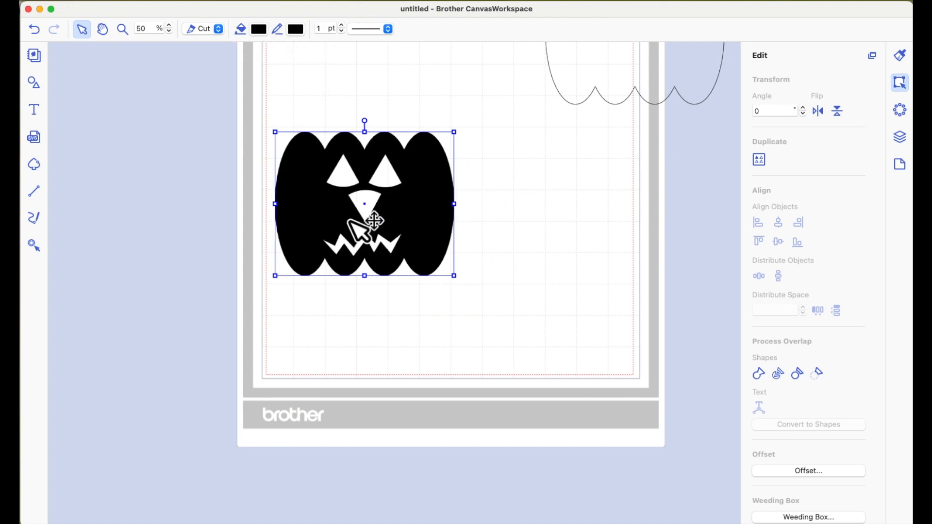
scroll(350, 220, up, 3)
drag(427, 266, 240, 328)
Step: Move the plain pumpkin outline from the mat's upper-right corner to the middle of the mat's lower half
drag(630, 106, 461, 269)
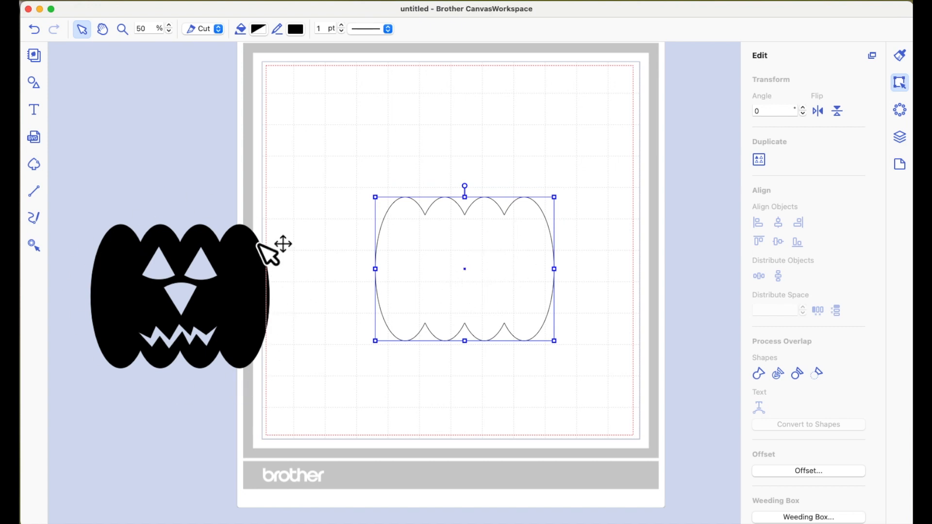
drag(485, 272, 475, 311)
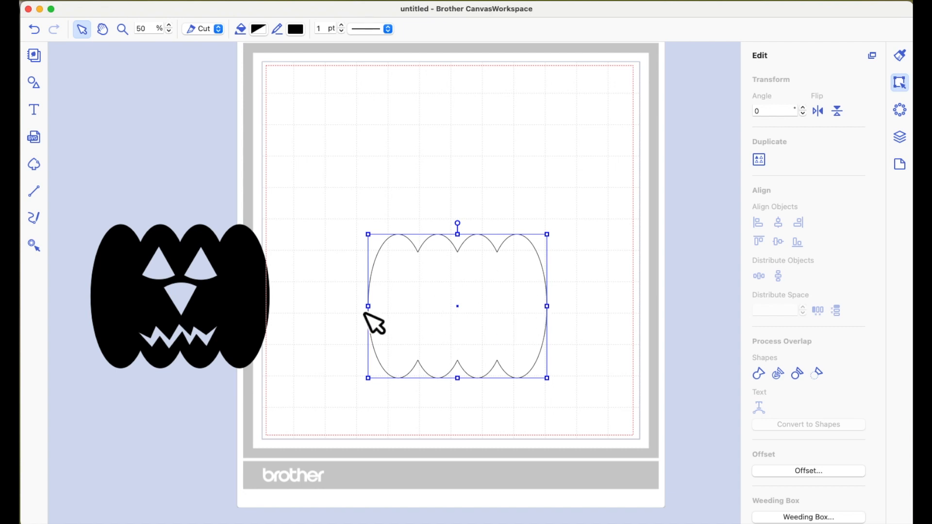
Step: Move the face pumpkin completely off the mat and replace the plain outline with a 0.20" outward, round-cornered outer-edge offset, deleting the original line
drag(241, 306, 179, 316)
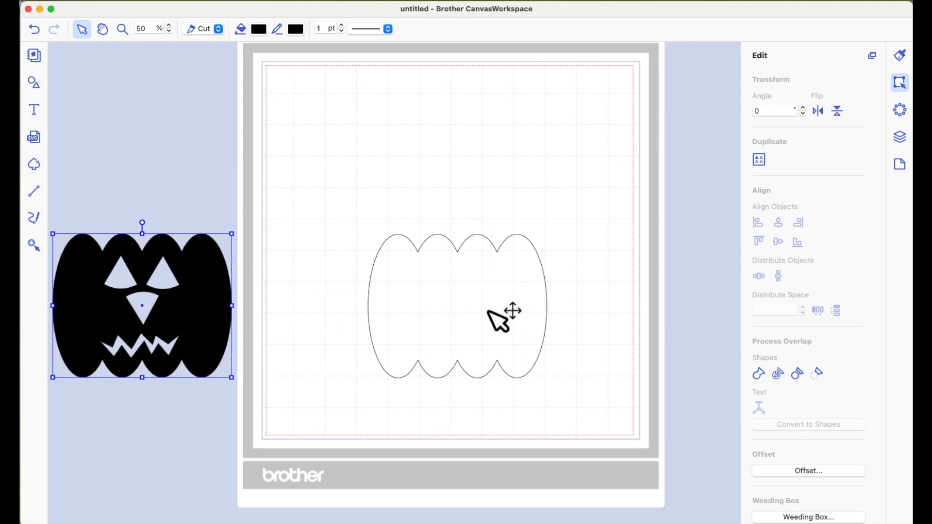
click(459, 303)
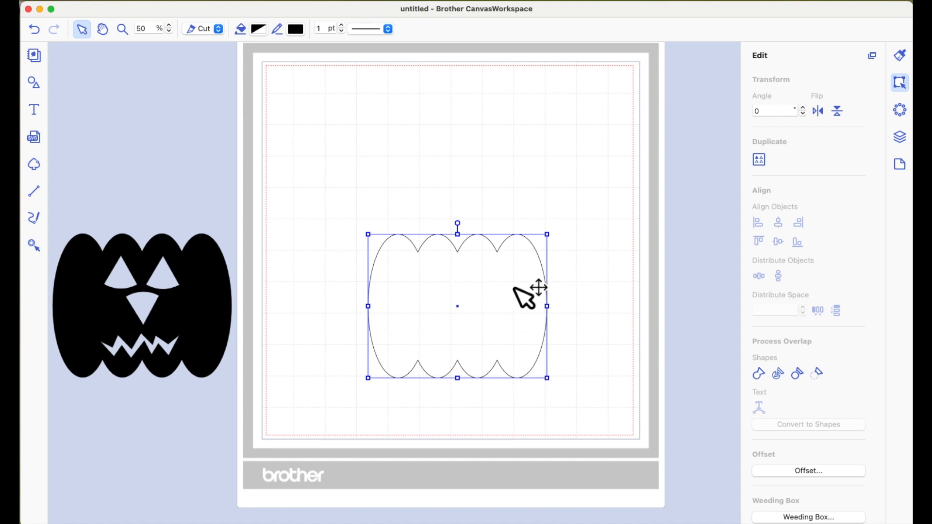
scroll(778, 284, down, 1)
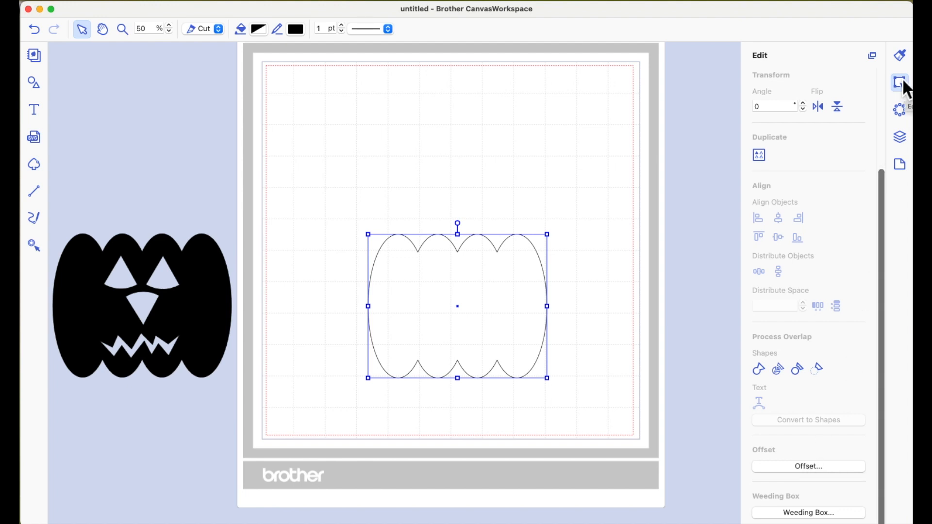
click(800, 466)
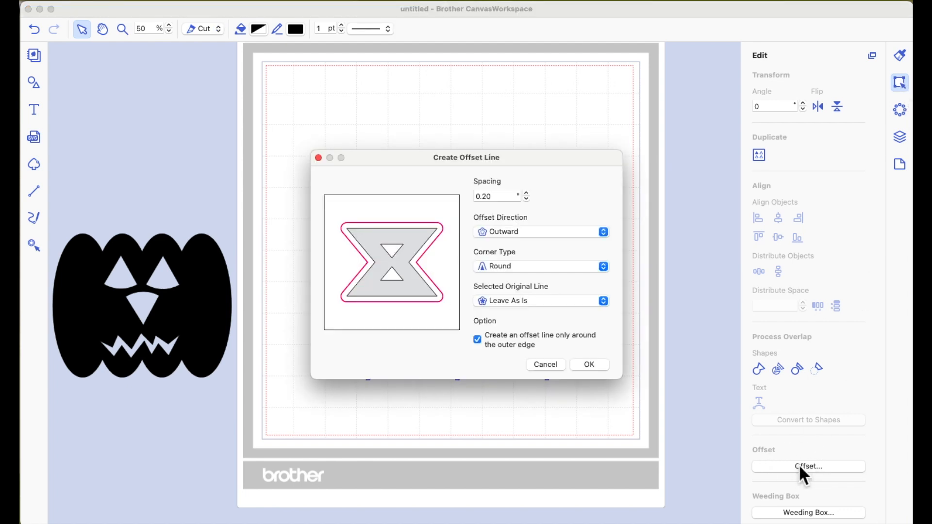
drag(592, 163, 335, 149)
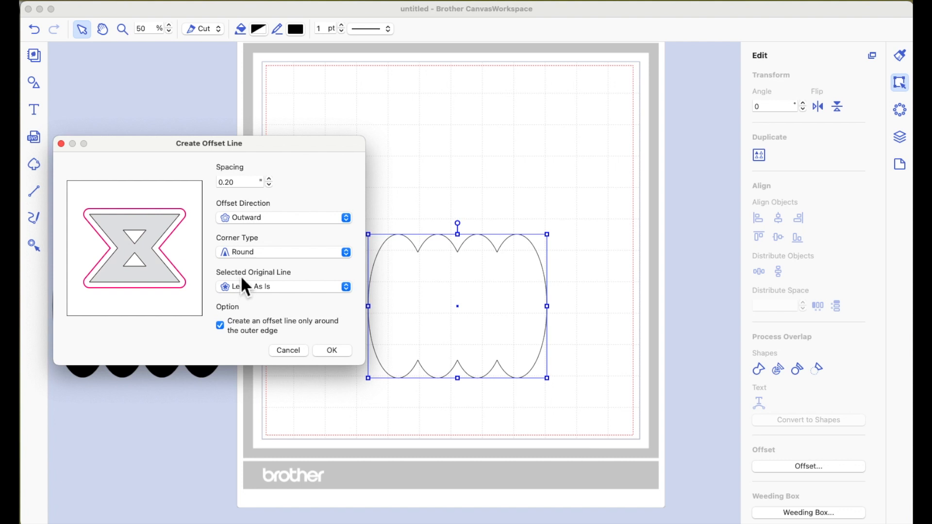
click(348, 288)
click(264, 302)
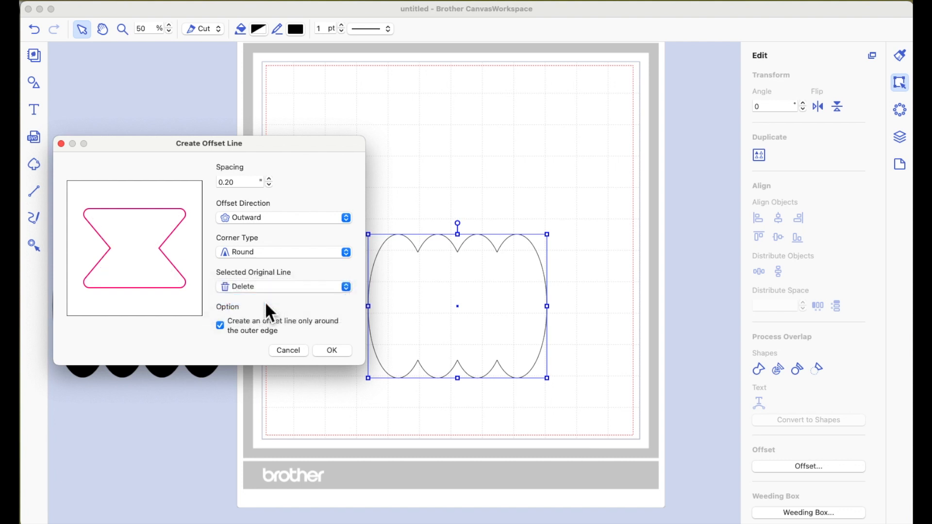
click(333, 351)
Step: Shift the face pumpkin farther left of the mat, leaving the enlarged plain outline in place
mouse_move(199, 318)
mouse_down()
mouse_move(255, 327)
mouse_move(500, 310)
mouse_move(515, 318)
mouse_move(178, 316)
mouse_move(206, 325)
mouse_up()
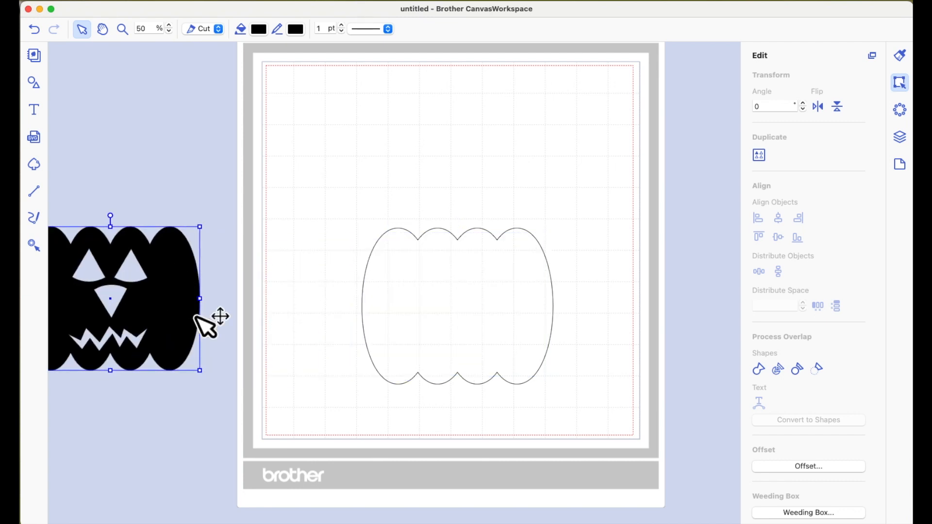
click(469, 307)
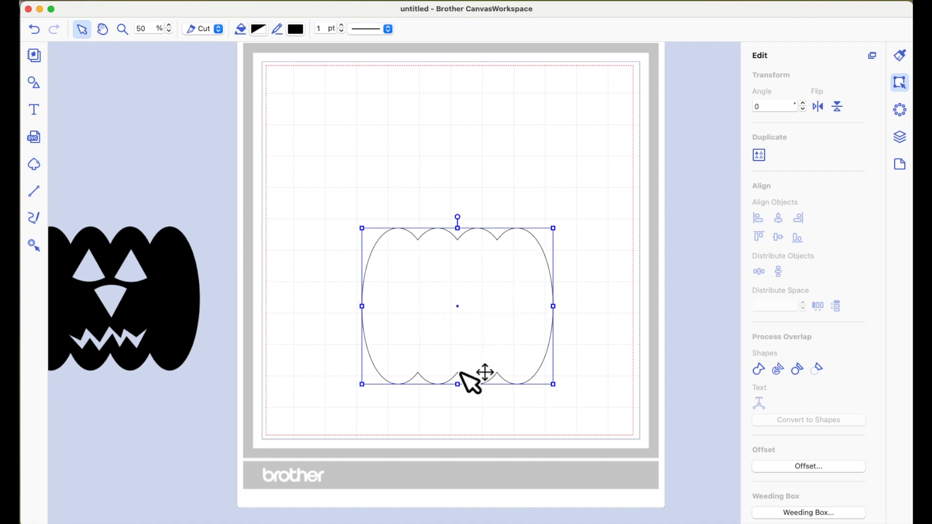
drag(185, 287, 207, 291)
click(464, 294)
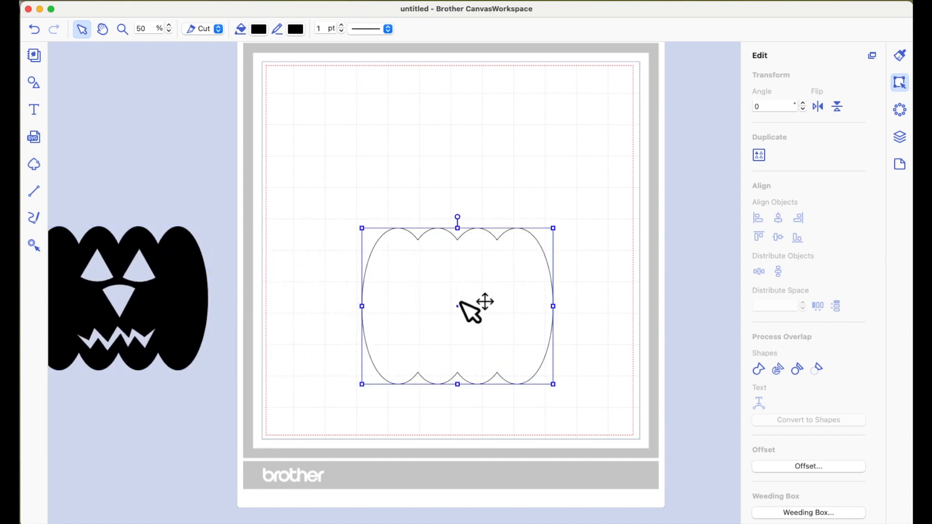
Step: Draw a closed, slanted four-sided stem with the Path tool, its base overlapping the top middle of the pumpkin outline
click(34, 192)
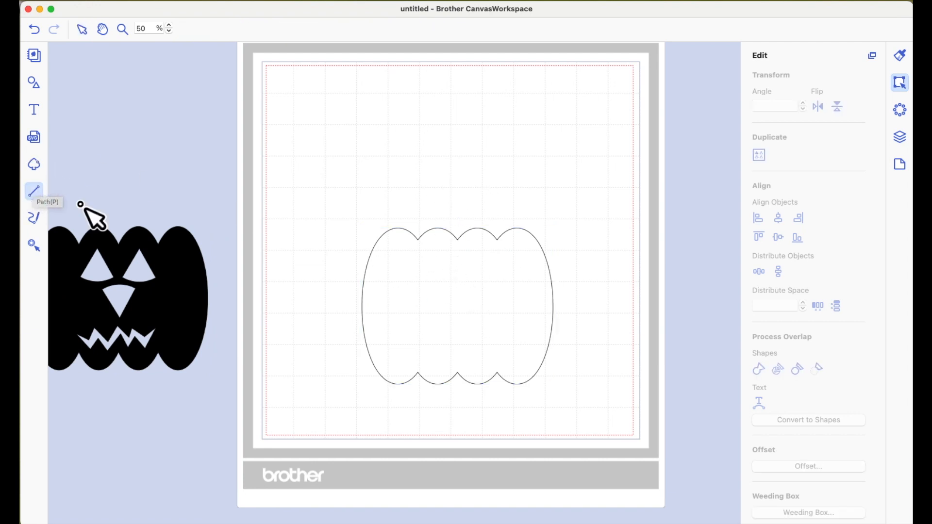
click(452, 252)
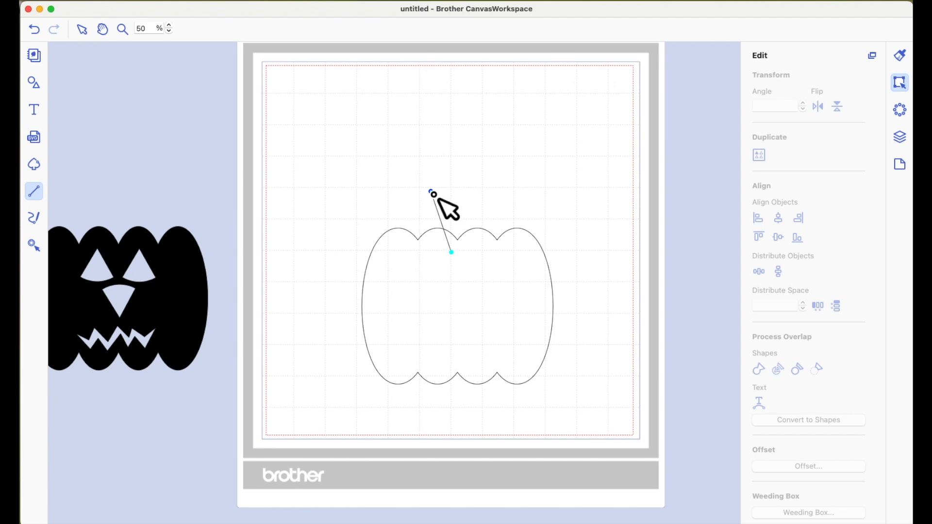
click(432, 192)
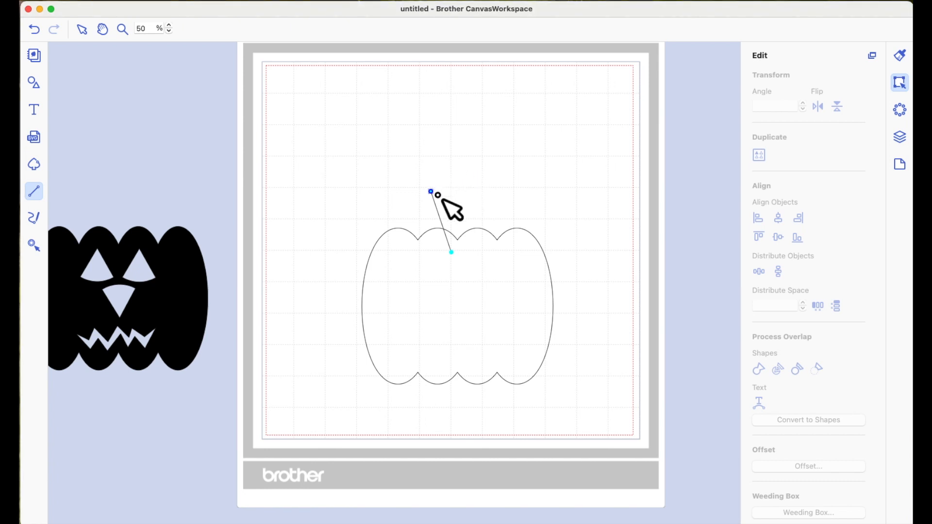
click(462, 176)
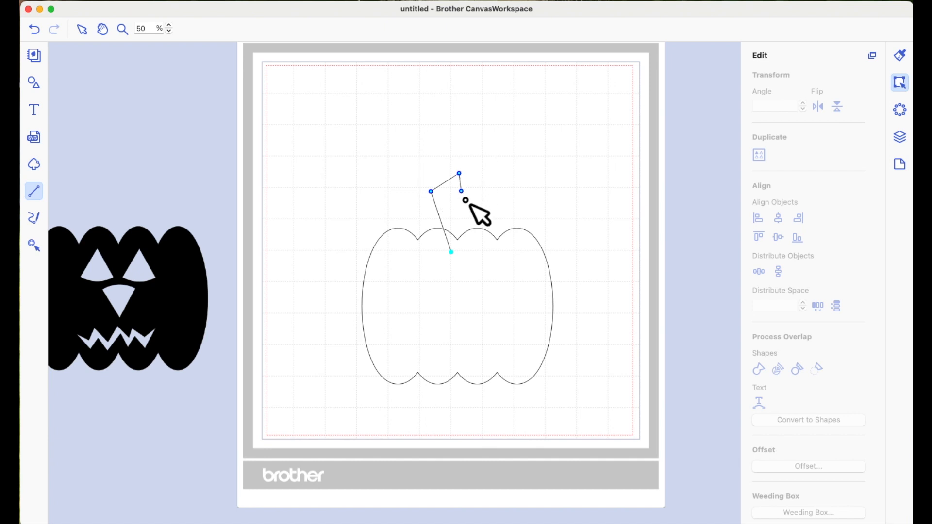
click(488, 254)
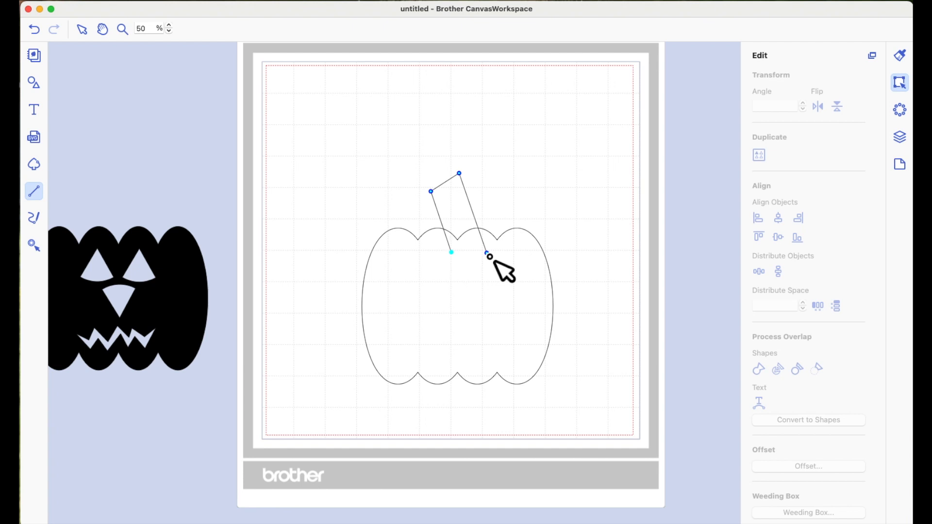
click(452, 253)
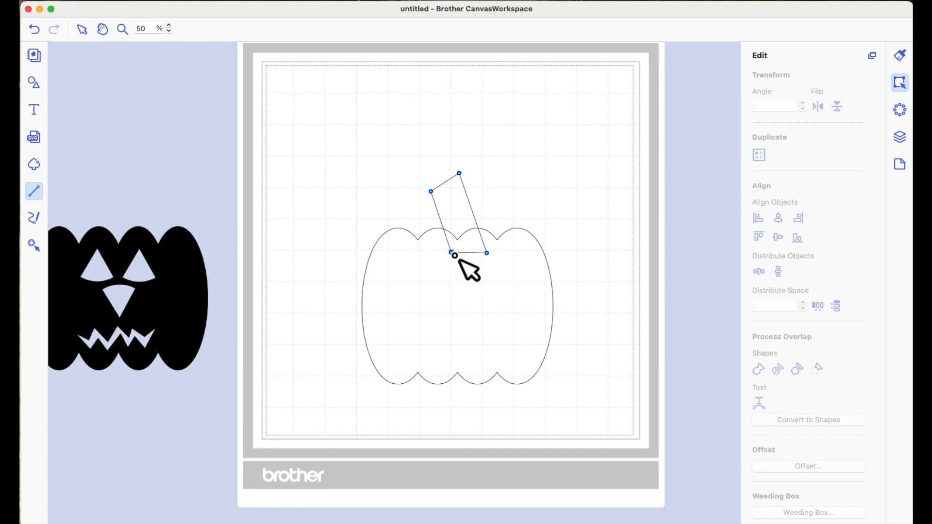
click(455, 255)
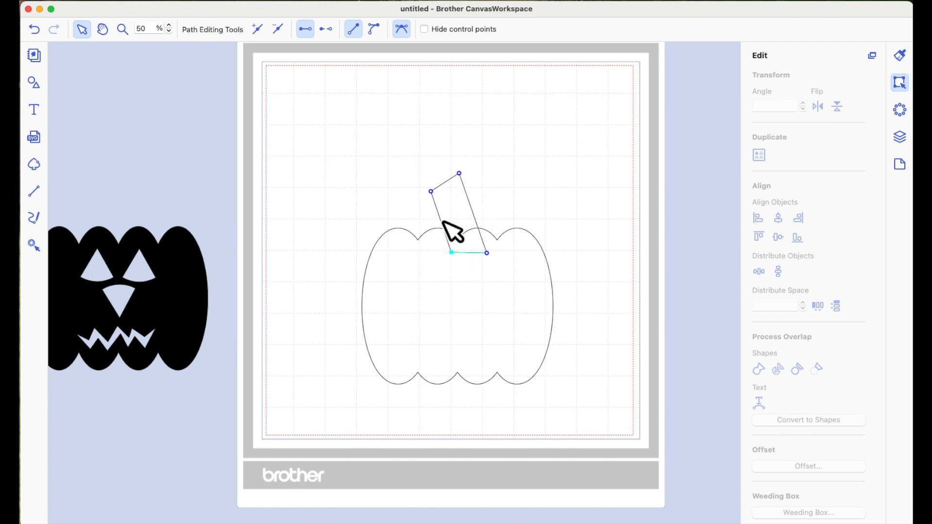
Step: Nudge the stem slightly down into the pumpkin and weld it with the outline into one shape
click(461, 210)
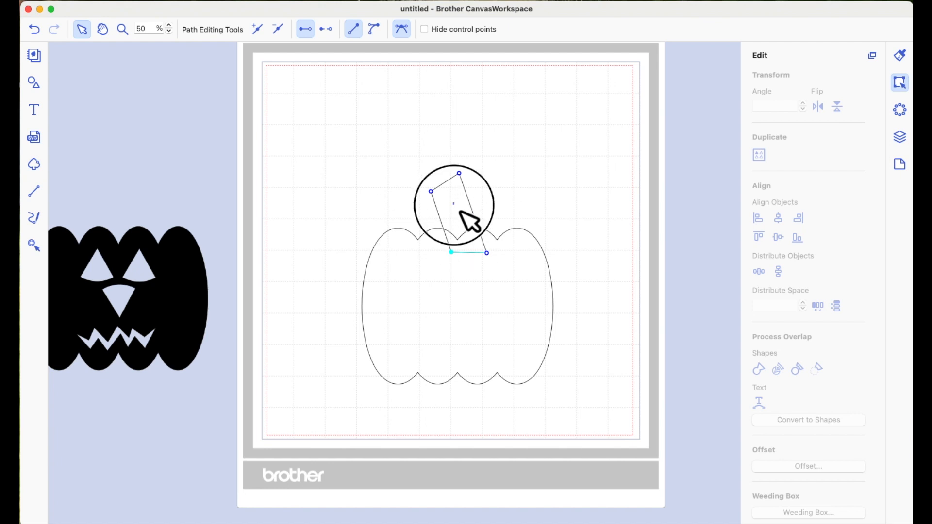
click(513, 207)
click(475, 209)
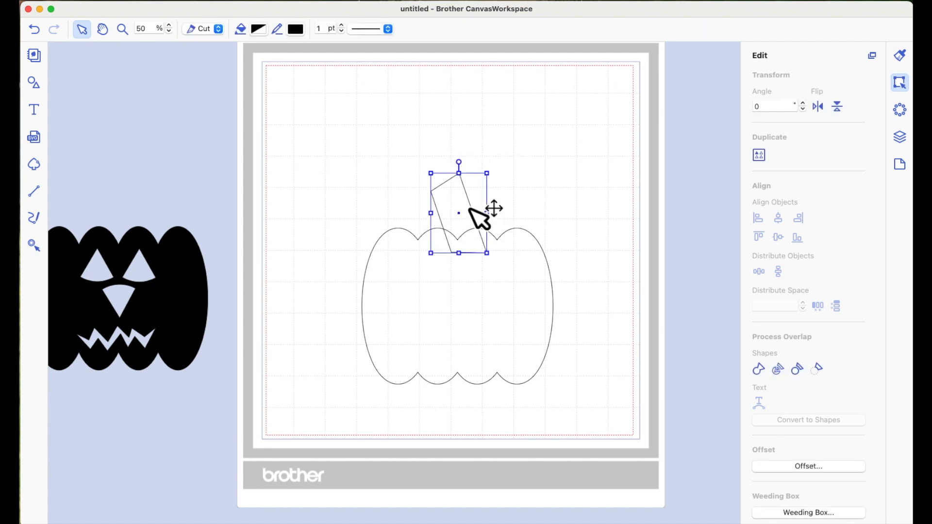
drag(461, 210, 464, 217)
click(507, 207)
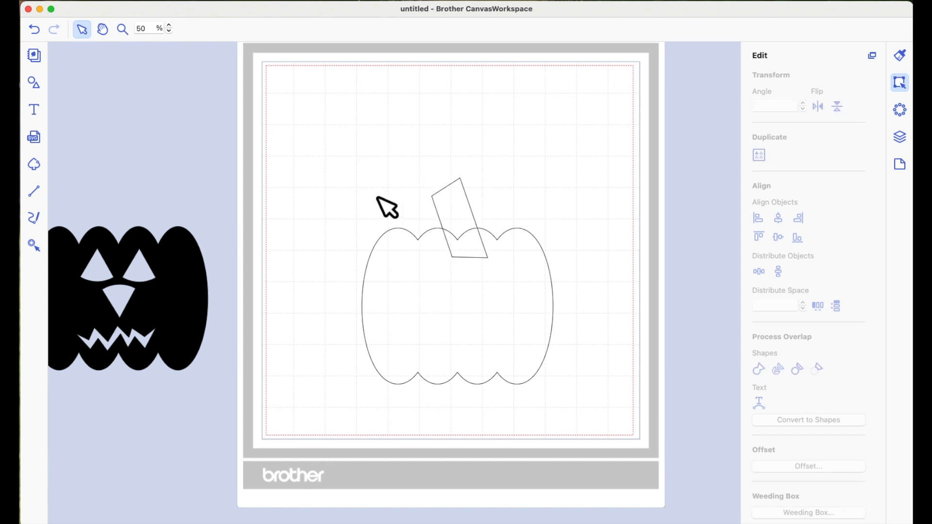
drag(343, 174, 595, 426)
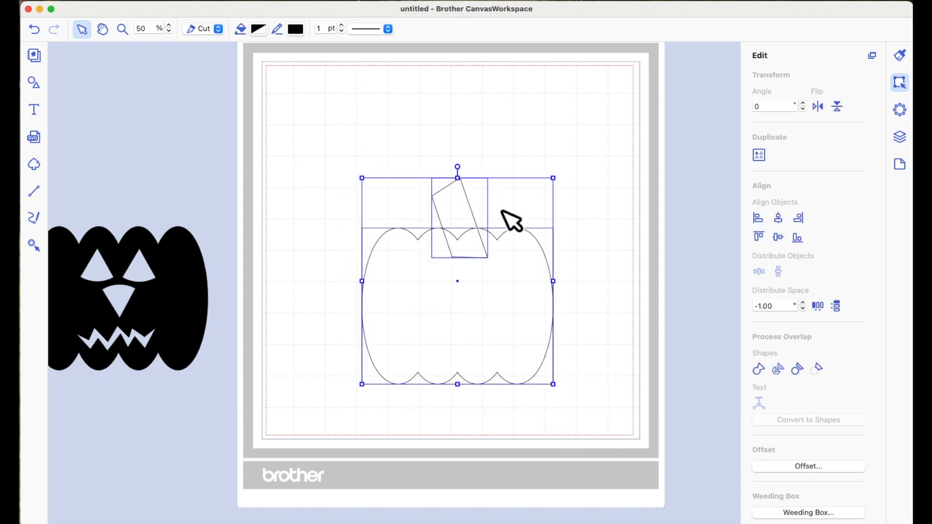
click(759, 371)
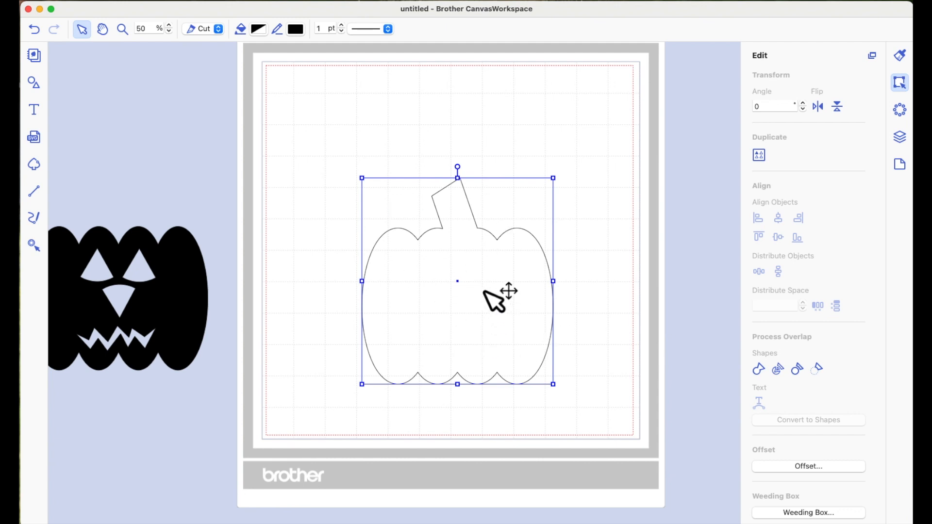
Step: Add a 0.20" outward offset line with round corners around the stemmed pumpkin, leaving the original line as is
click(815, 467)
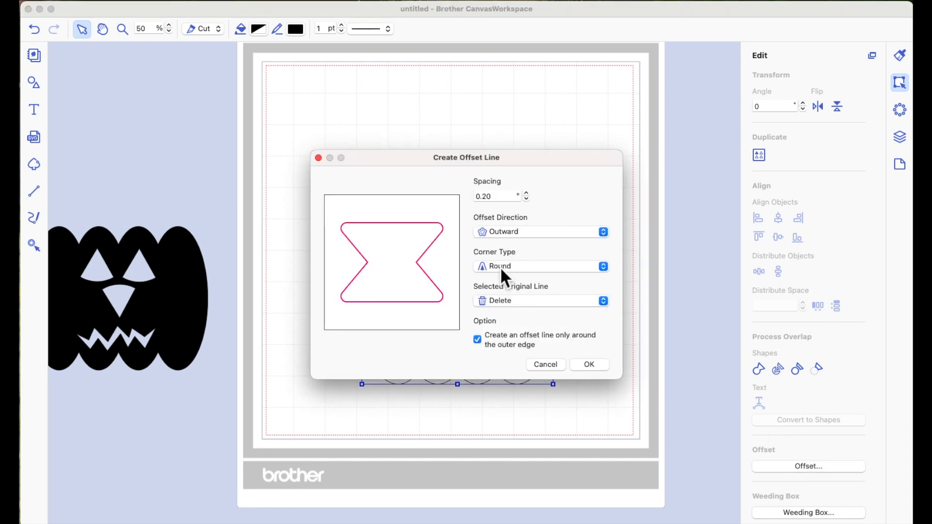
click(608, 302)
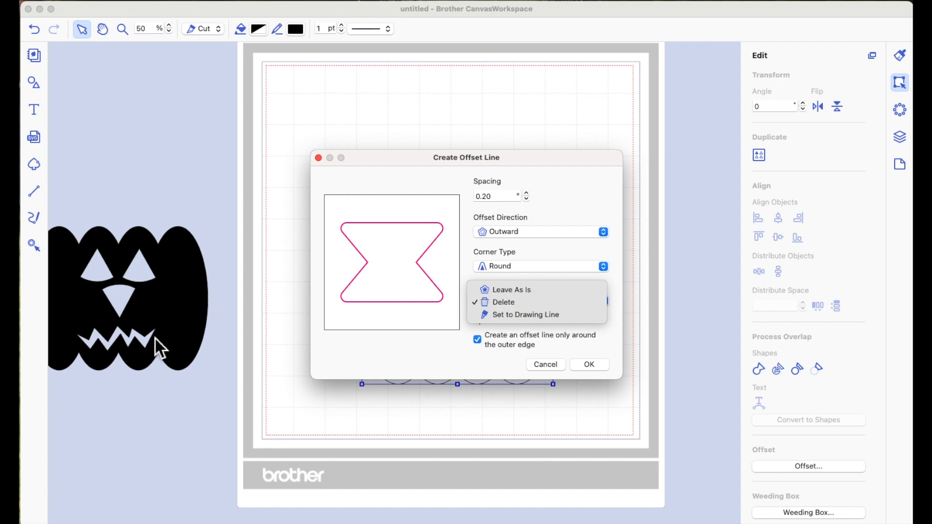
click(521, 292)
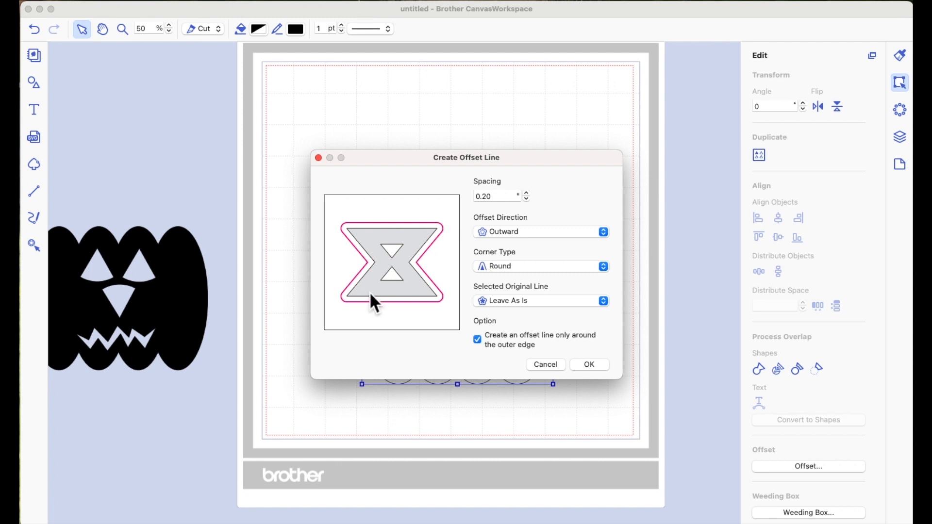
click(597, 366)
click(700, 345)
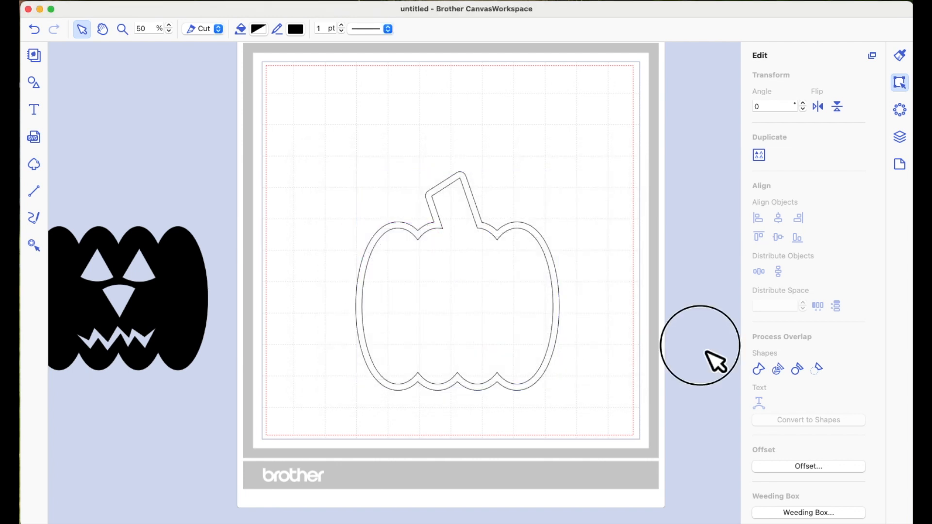
Step: Fill the outer offset pumpkin with black
click(537, 238)
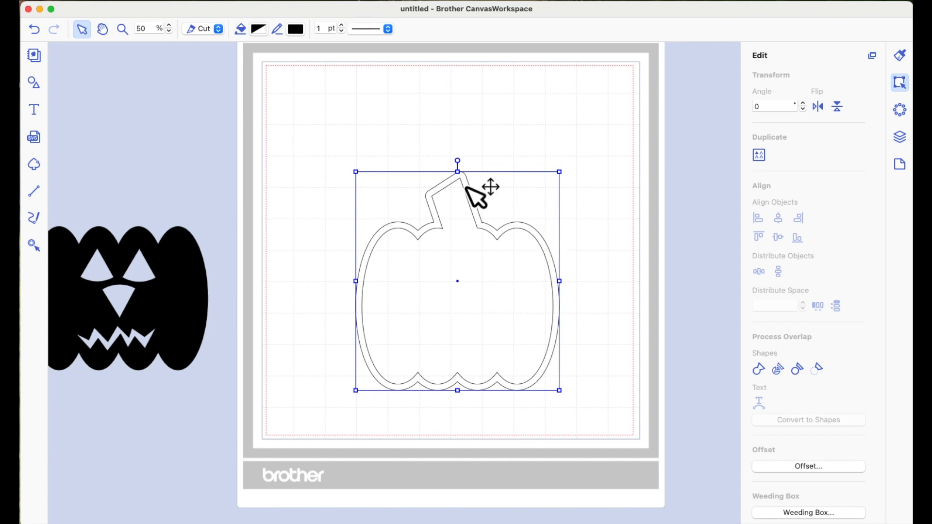
click(255, 30)
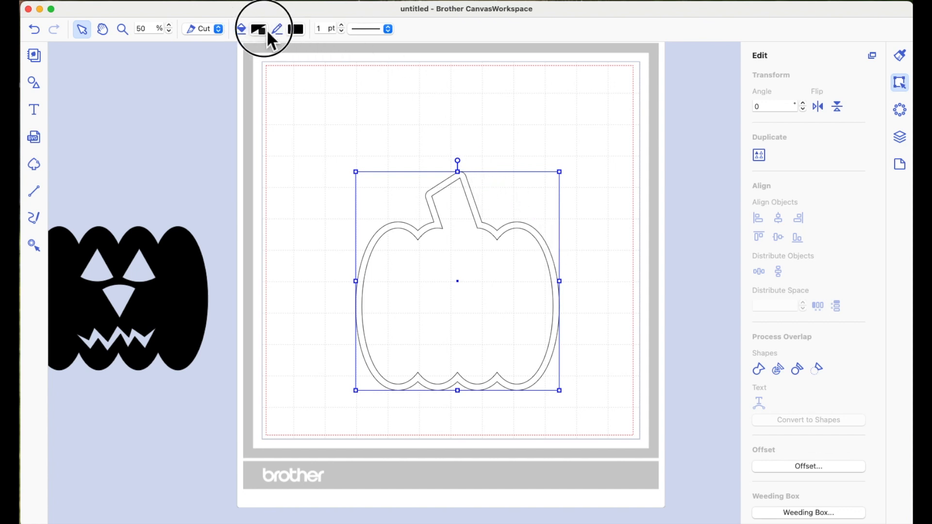
click(614, 283)
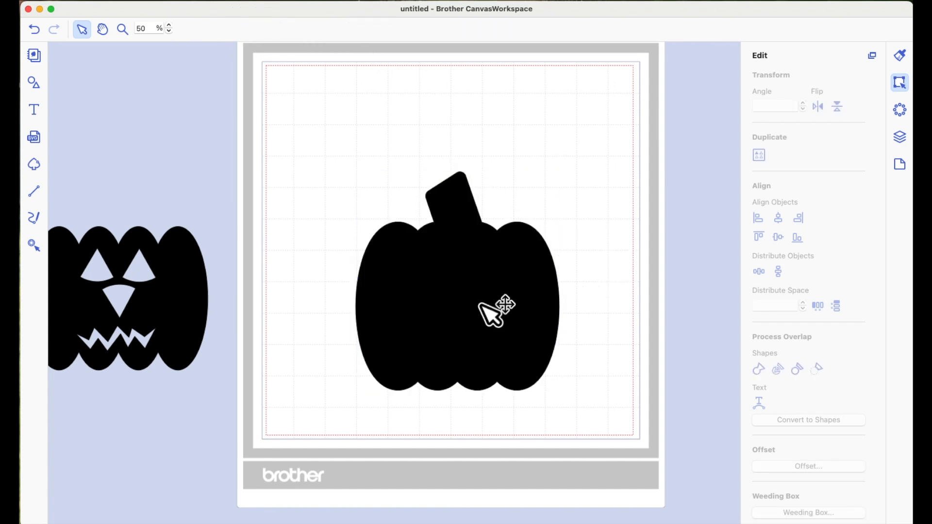
Step: Set the inner stemmed pumpkin's line and fill to Spring green and place the black offset pumpkin beneath it in the layer order
click(901, 138)
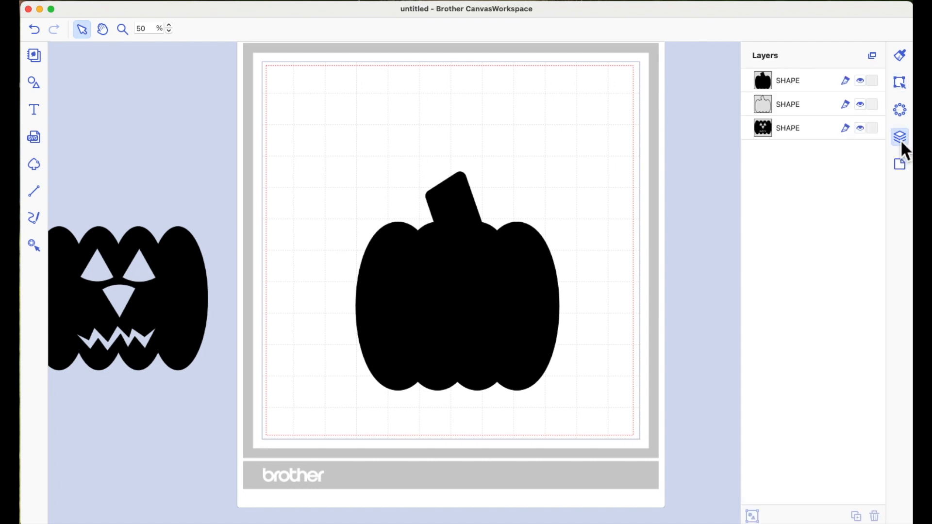
click(788, 105)
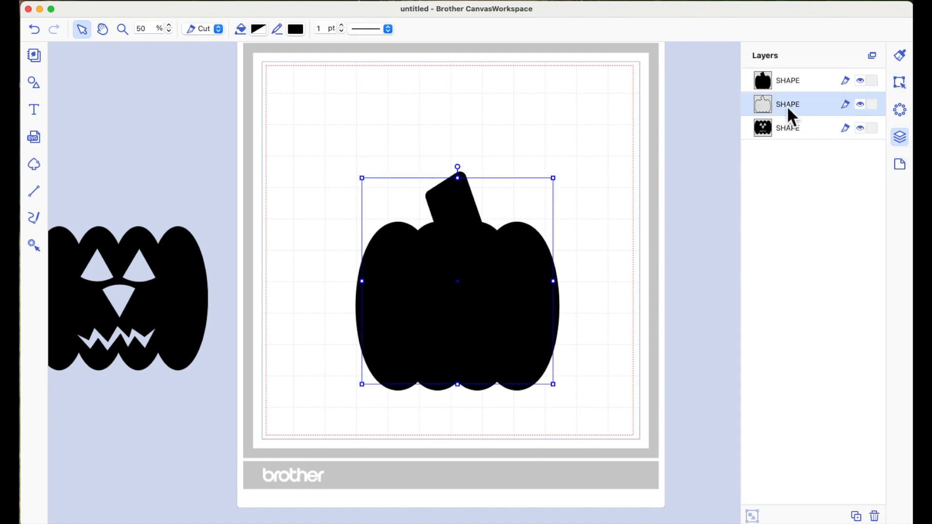
click(296, 30)
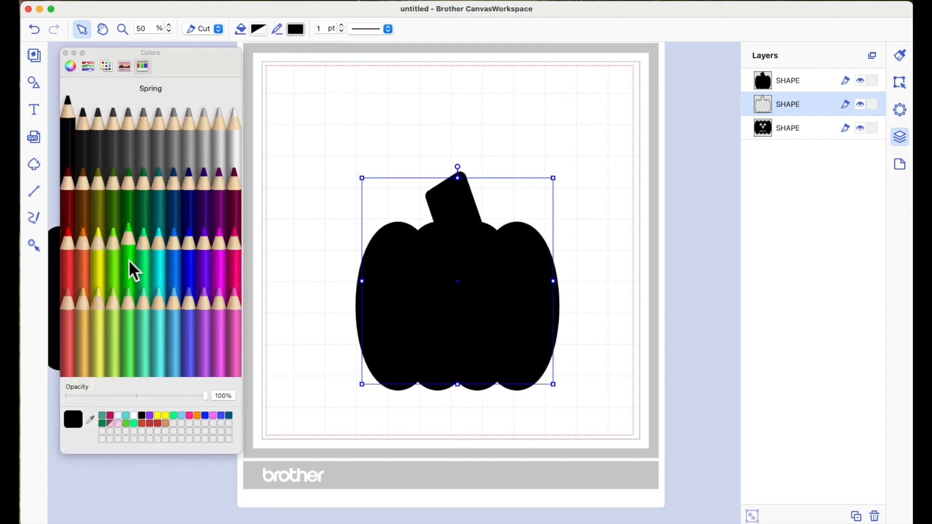
click(145, 253)
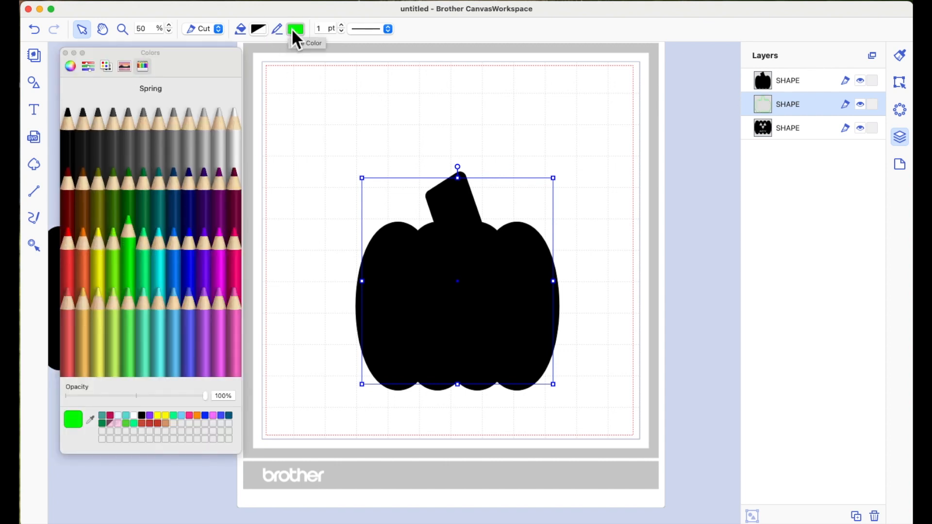
click(260, 31)
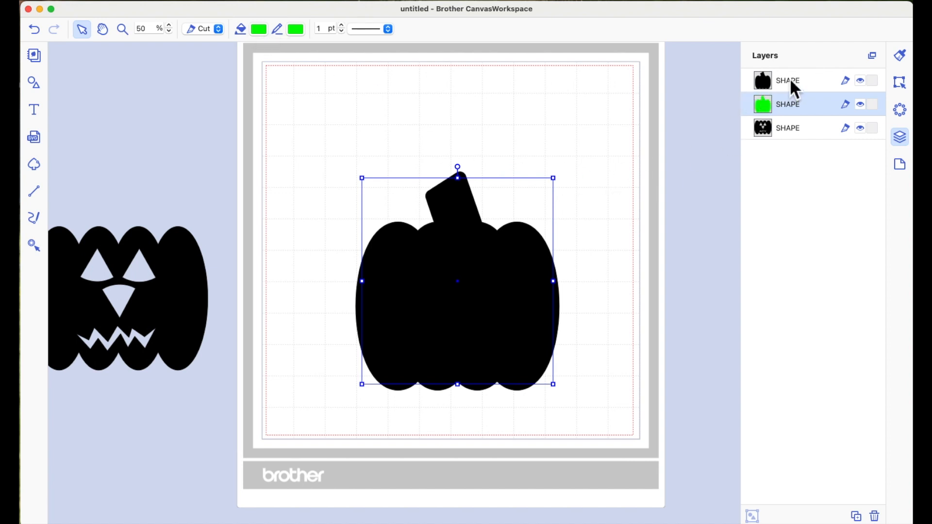
drag(790, 80, 790, 117)
click(666, 156)
Step: Move the black face pumpkin up beside the green pumpkin and set both its line and fill to pink
click(185, 302)
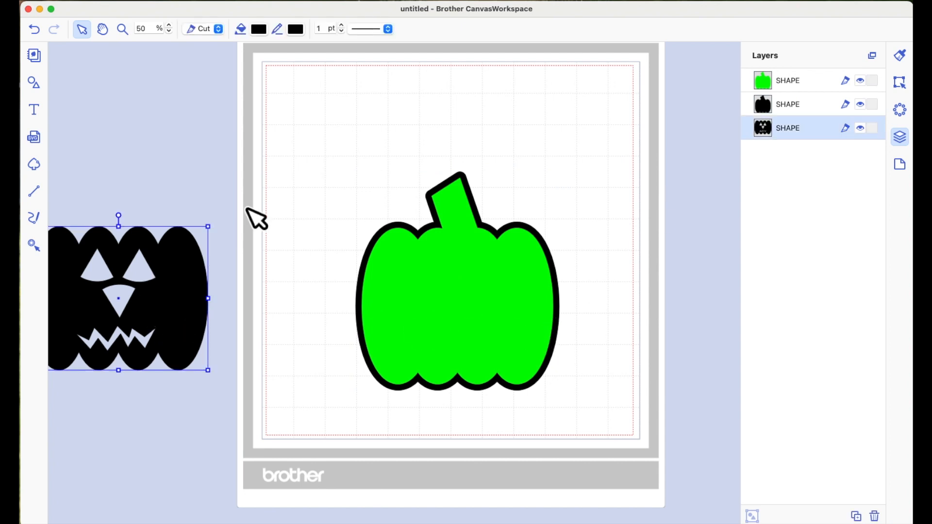
drag(191, 281, 295, 188)
click(296, 29)
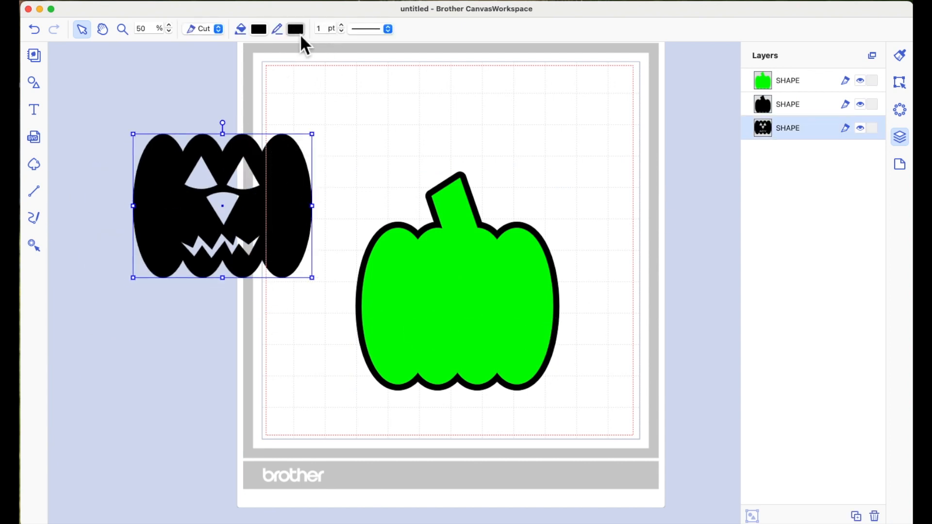
click(219, 270)
click(237, 274)
drag(296, 29, 258, 29)
Step: Bring the pink face pumpkin to the front of the layer order and center it over the body of the green pumpkin
drag(290, 210, 361, 316)
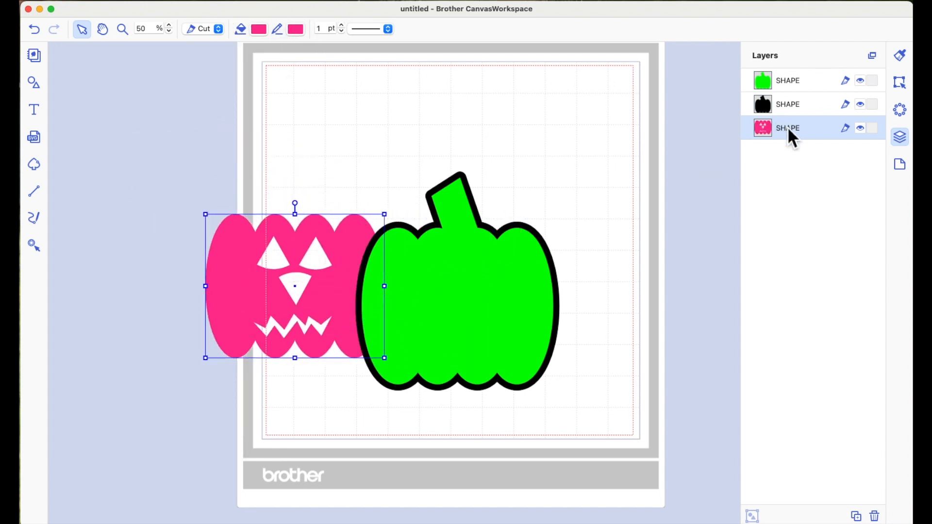
drag(787, 130, 779, 73)
drag(358, 277, 510, 290)
click(582, 284)
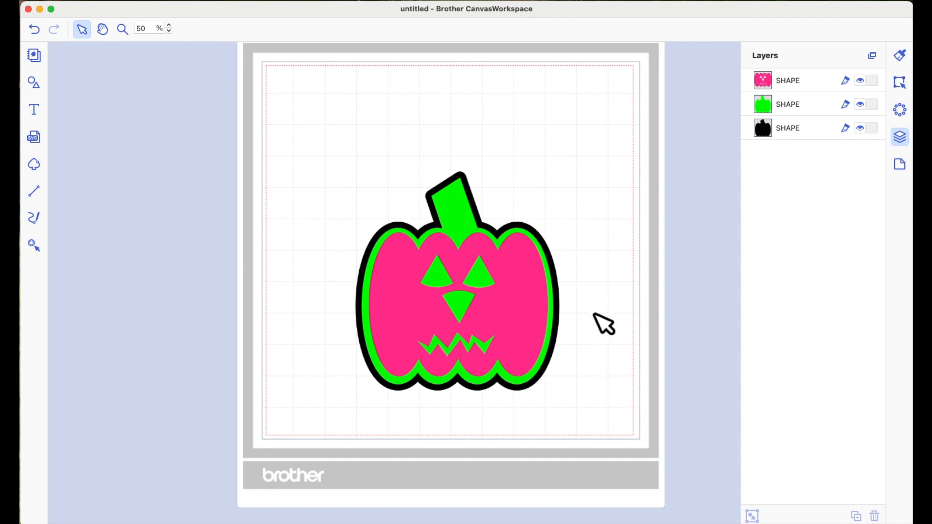
Step: Select all three pumpkin layers together and turn off Maintain Aspect Ratio for their size
drag(286, 140, 490, 242)
drag(632, 423, 648, 444)
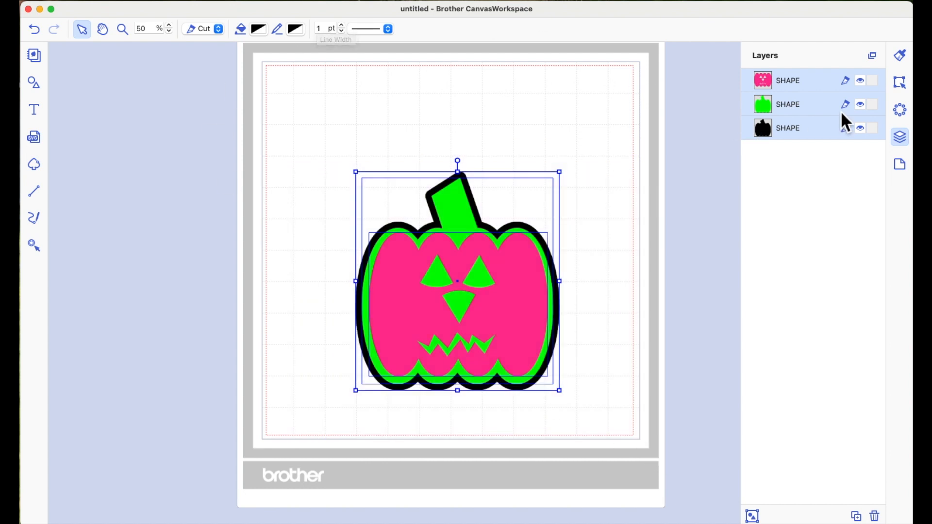
click(904, 86)
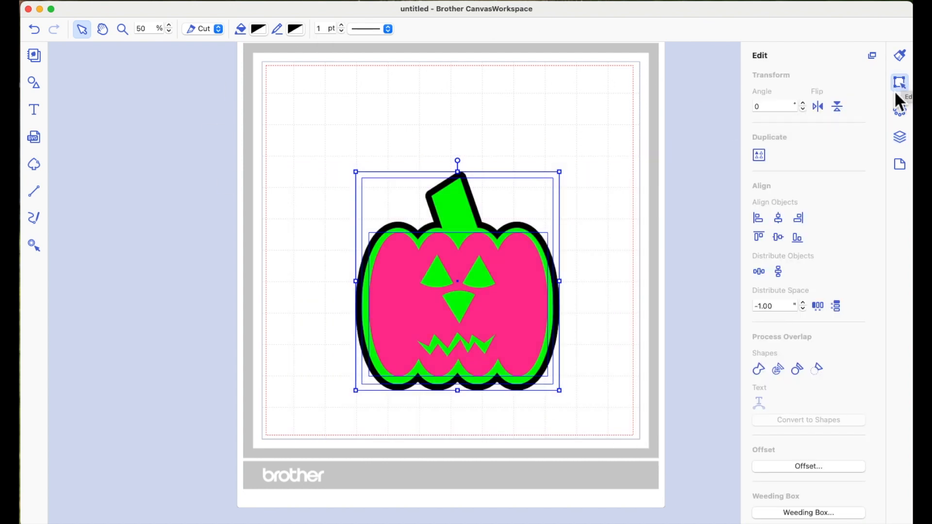
scroll(809, 179, up, 5)
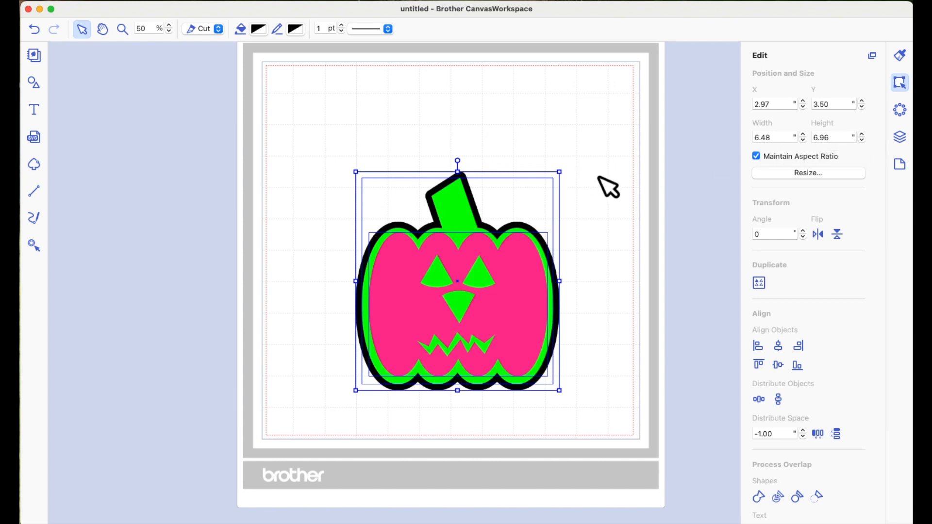
click(781, 141)
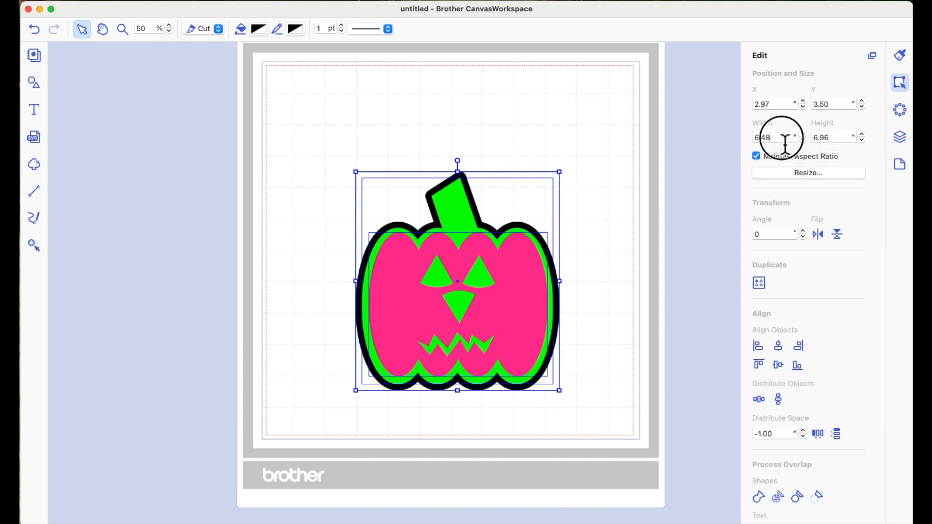
drag(783, 139, 734, 146)
click(757, 157)
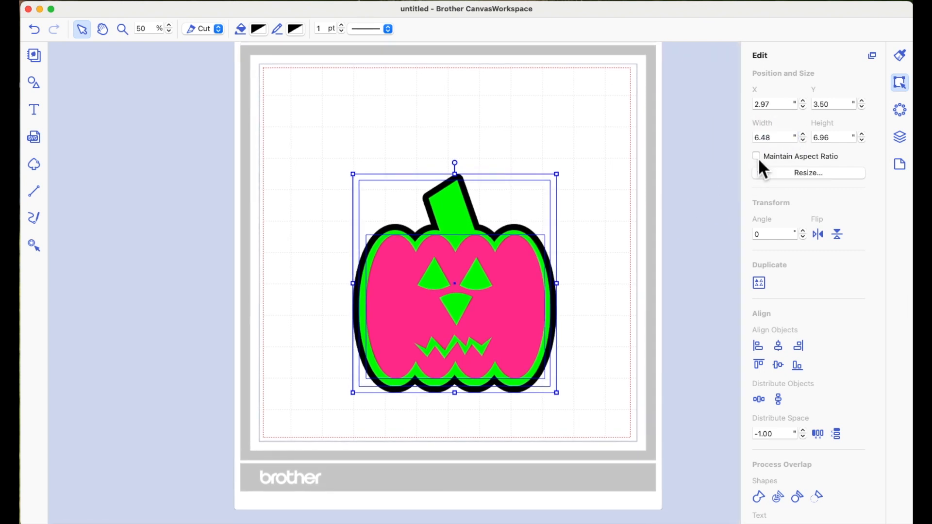
Step: Set the width and height of the selected pumpkin layers to 5.75" each and deselect them
drag(779, 140, 741, 151)
text(5.75)
key(Return)
drag(835, 141, 800, 145)
text(5.75)
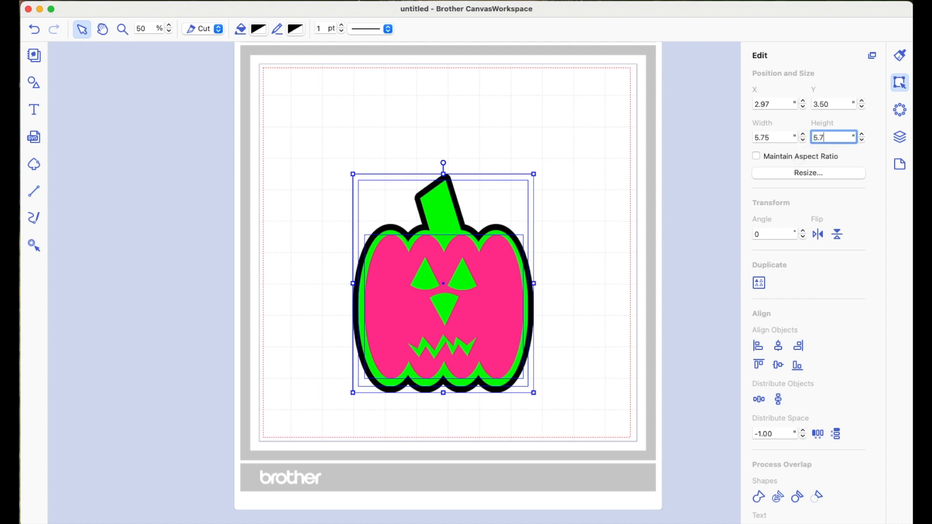
key(Return)
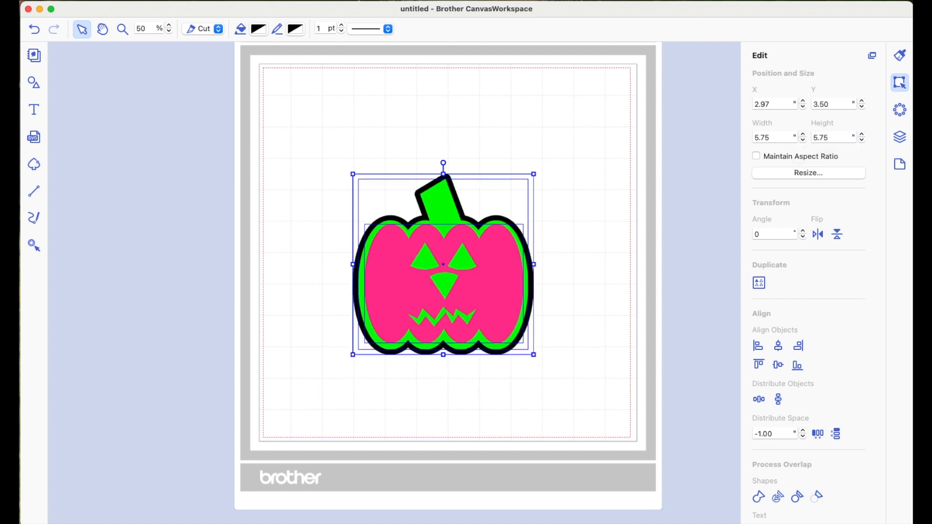
click(616, 233)
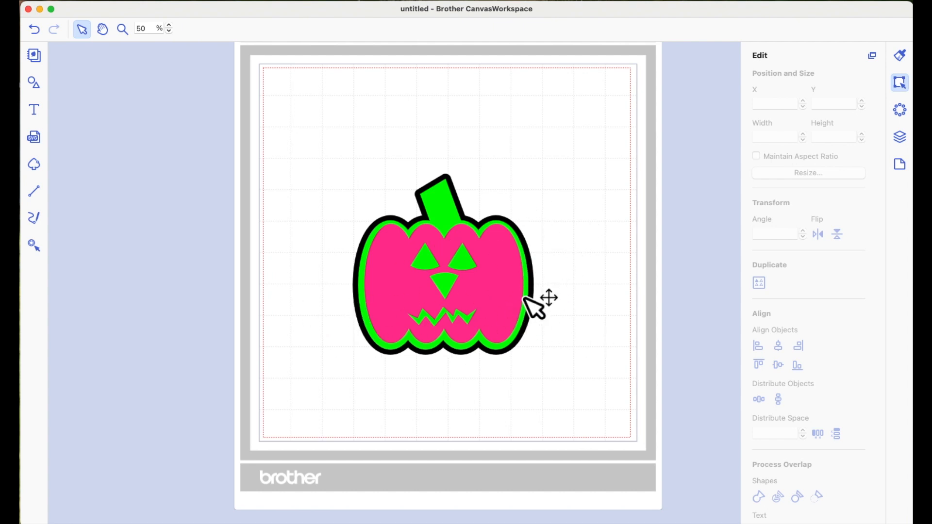
Step: Spread the layers apart inside the mat's cutting area, with black at its upper left, green at its upper right and the pink face at its lower left
scroll(595, 281, up, 2)
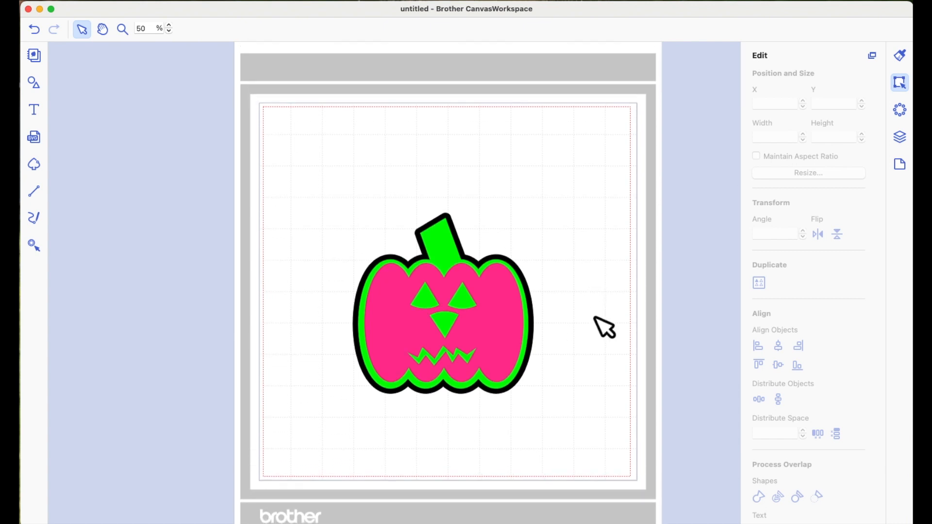
drag(501, 346, 612, 248)
drag(616, 326, 607, 459)
drag(490, 342, 593, 239)
drag(423, 327, 346, 232)
drag(583, 243, 571, 244)
drag(604, 453, 408, 426)
click(546, 413)
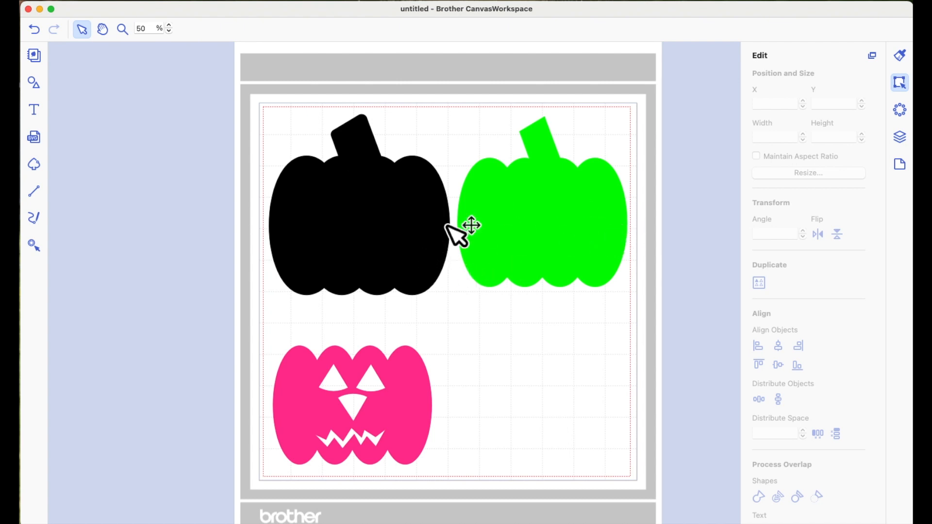
drag(406, 235, 405, 235)
click(531, 348)
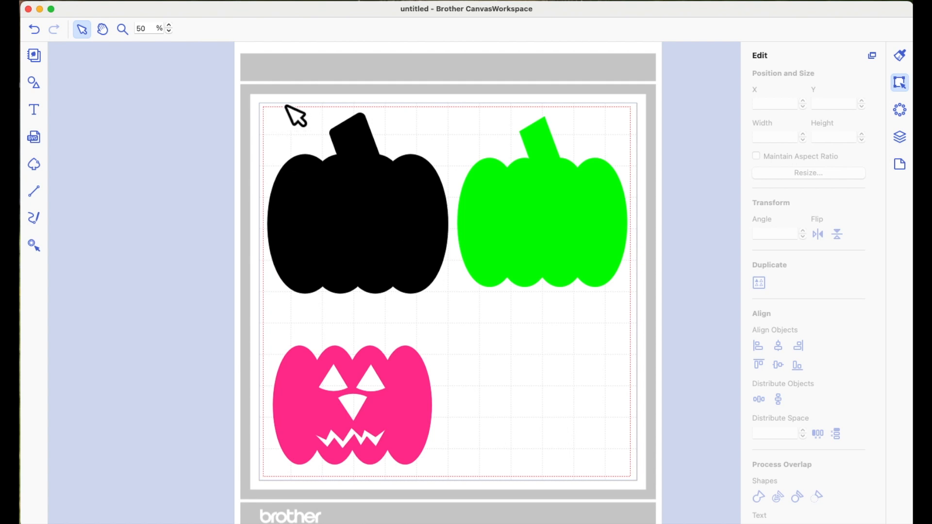